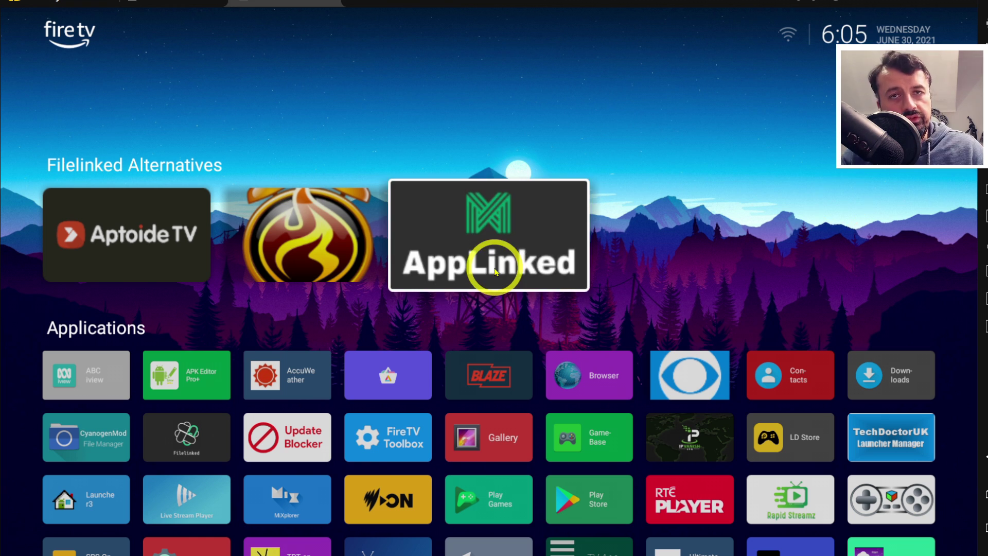
- Launch AppLinked and enter store code 911 in its code field
{"action": "left_click", "coordinate": [480, 221]}
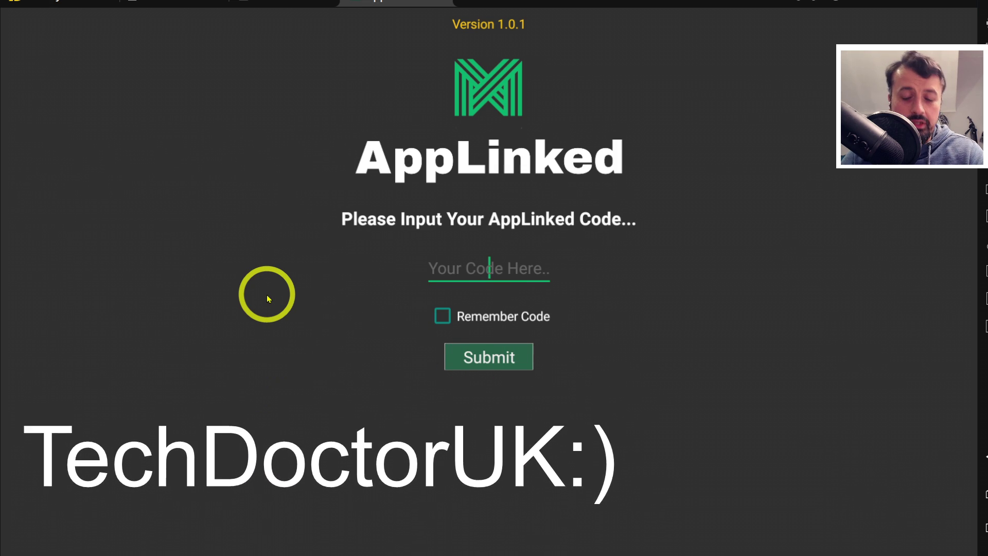
{"action": "type", "text": "911"}
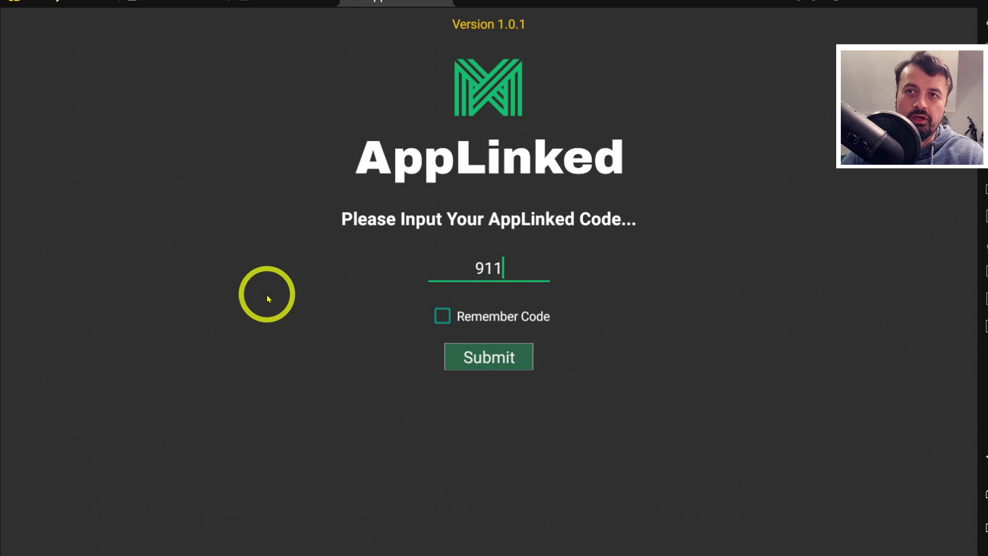
- Submit code 911, browse the store list and download Fast Task Killer up to its install prompt
{"action": "left_click", "coordinate": [463, 357]}
{"action": "key", "text": "Down"}
{"action": "key", "text": "Down"}
{"action": "key", "text": "Down"}
{"action": "key", "text": "Down"}
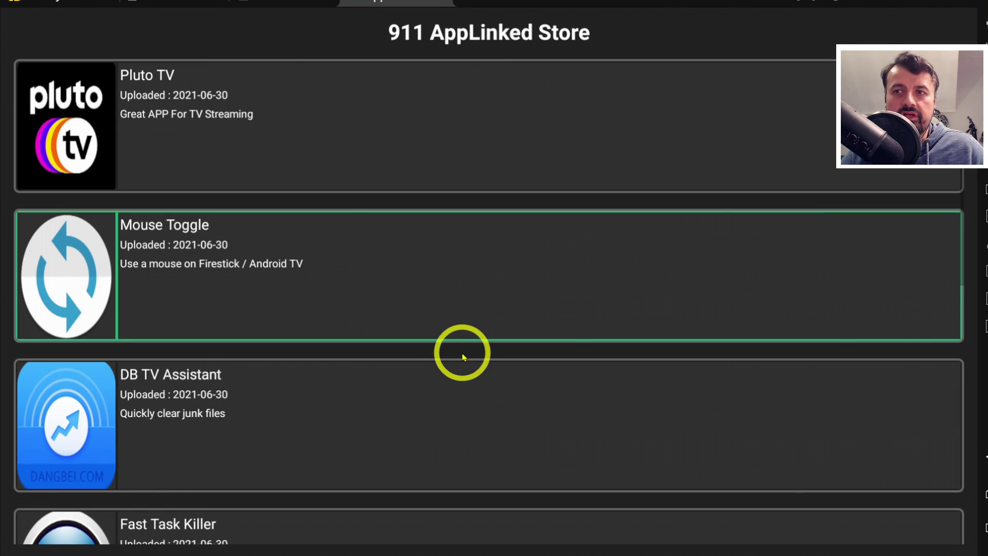
{"action": "key", "text": "Down"}
{"action": "key", "text": "Down"}
{"action": "key", "text": "Down"}
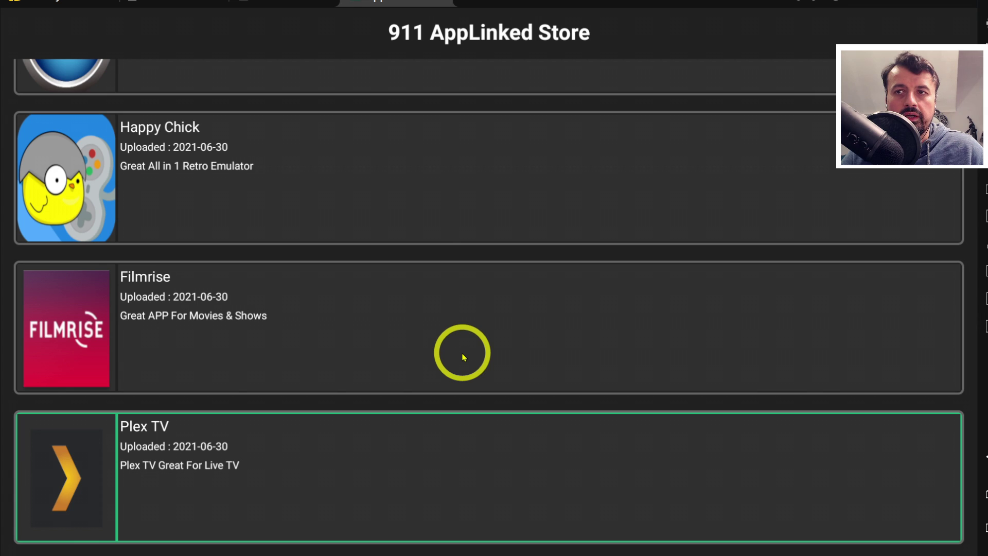
{"action": "key", "text": "Up"}
{"action": "key", "text": "Up"}
{"action": "key", "text": "Up"}
{"action": "key", "text": "Up"}
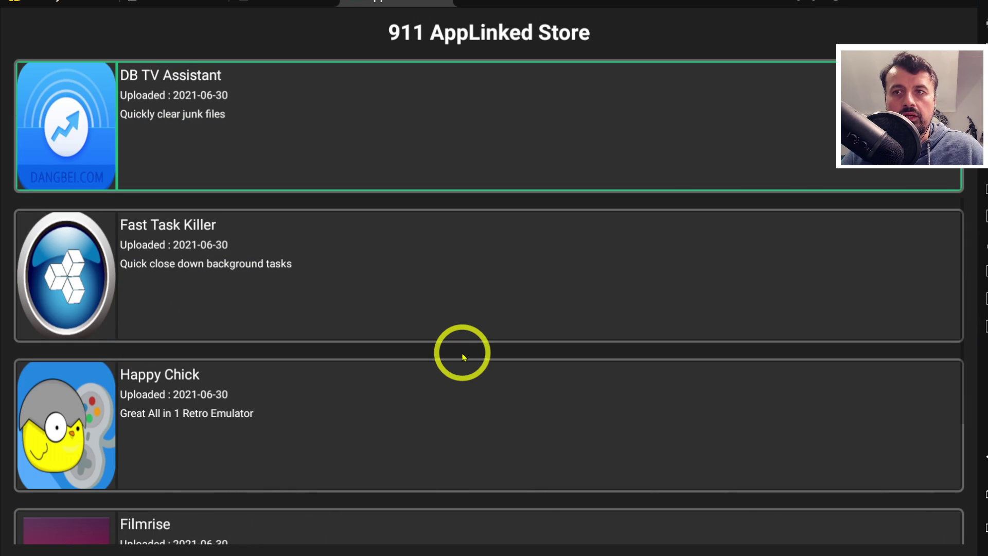
{"action": "key", "text": "Down"}
{"action": "key", "text": "Up"}
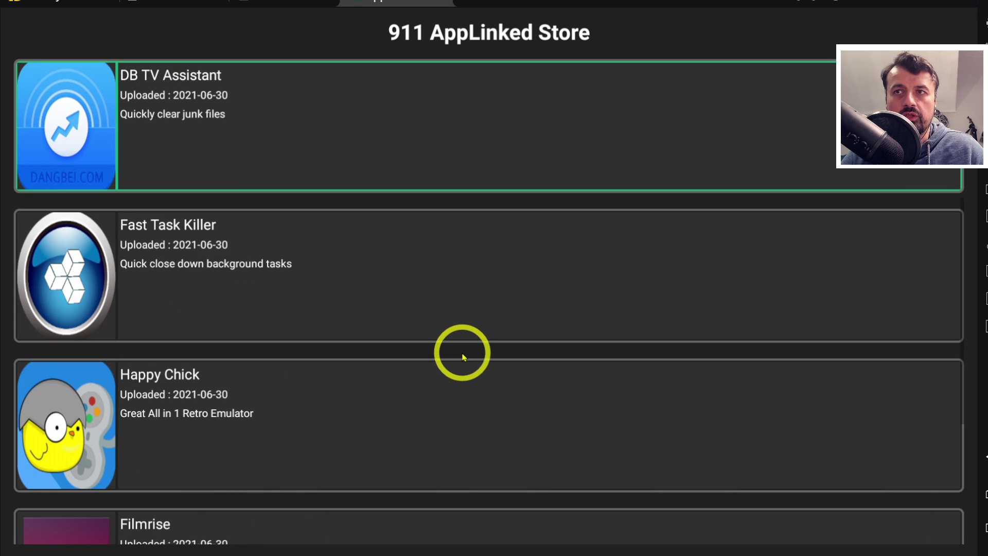
{"action": "left_click", "coordinate": [432, 303]}
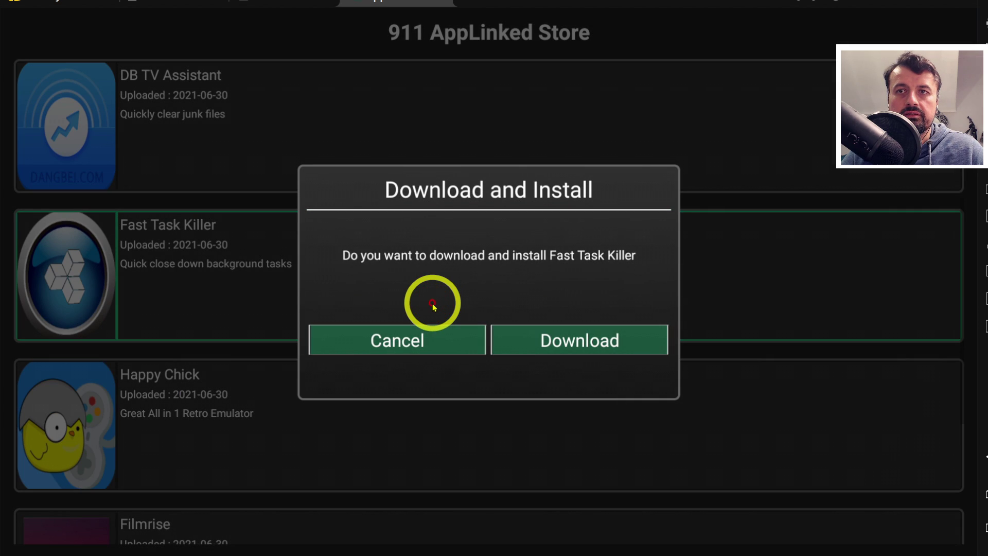
{"action": "left_click", "coordinate": [512, 333]}
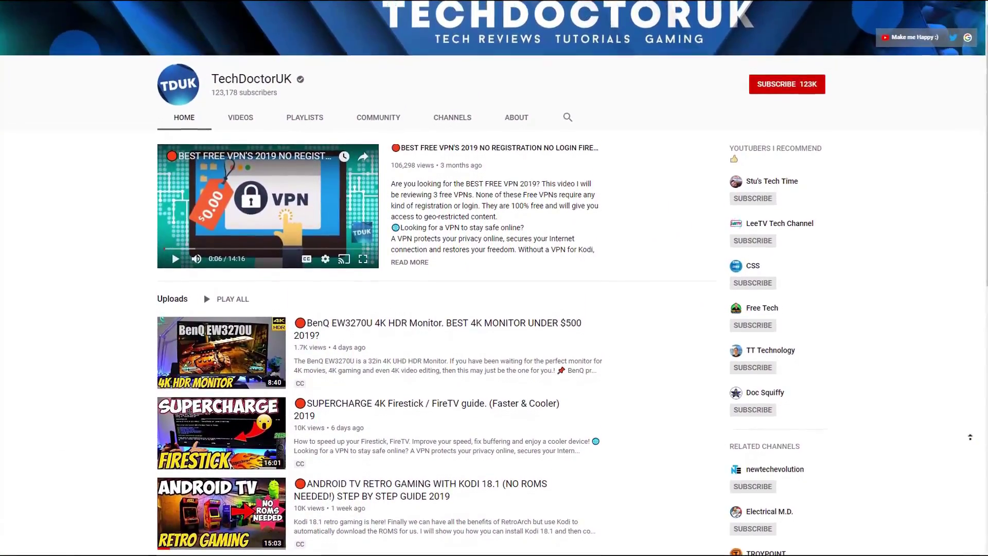
{"action": "scroll", "coordinate": [968, 437], "scroll_direction": "up", "scroll_amount": 3}
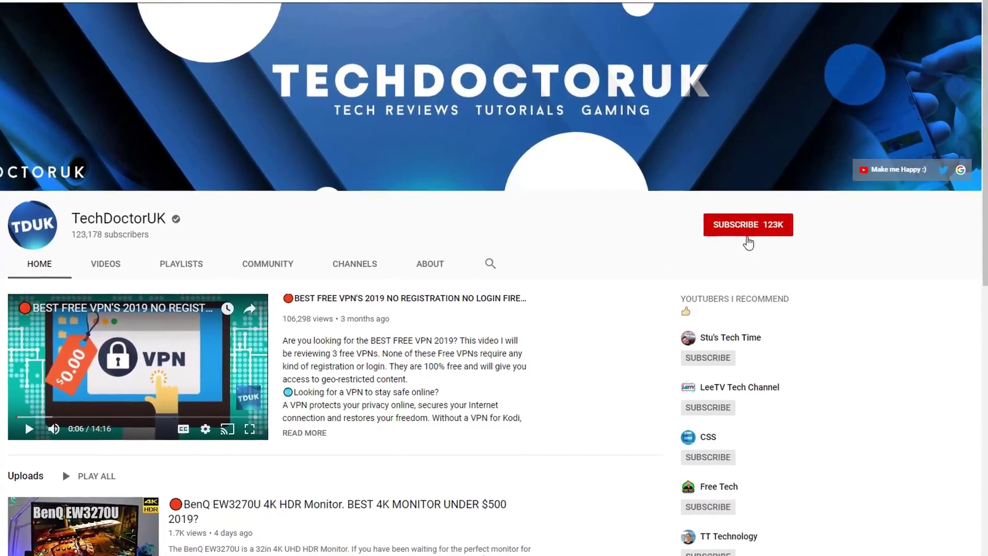
- Subscribe to the YouTube channel and enable the bell for all new-video notifications
{"action": "left_click", "coordinate": [783, 215]}
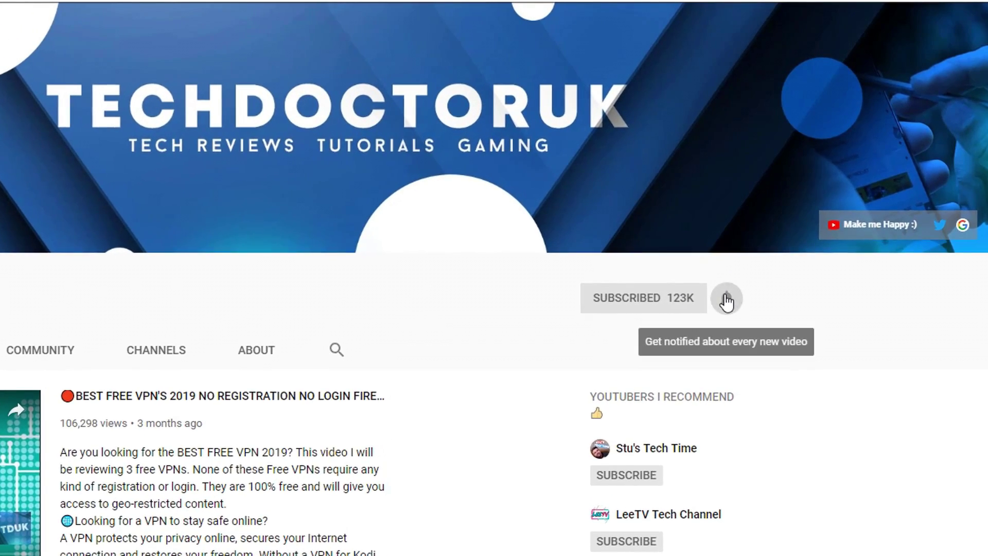
{"action": "left_click", "coordinate": [726, 301]}
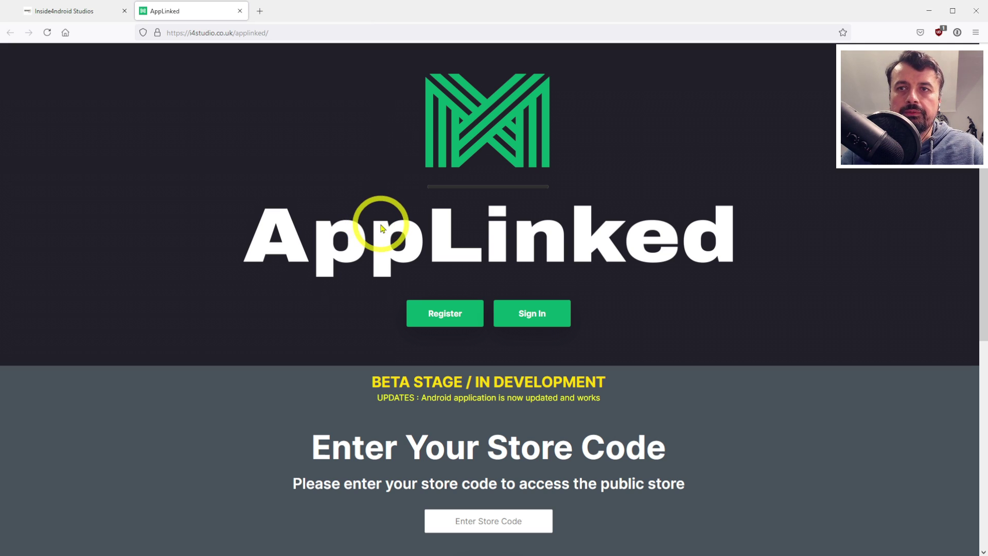
- Register a new AppLinked account with a username, saved e-mail and password, then dismiss the thanks alert
{"action": "left_click", "coordinate": [446, 314]}
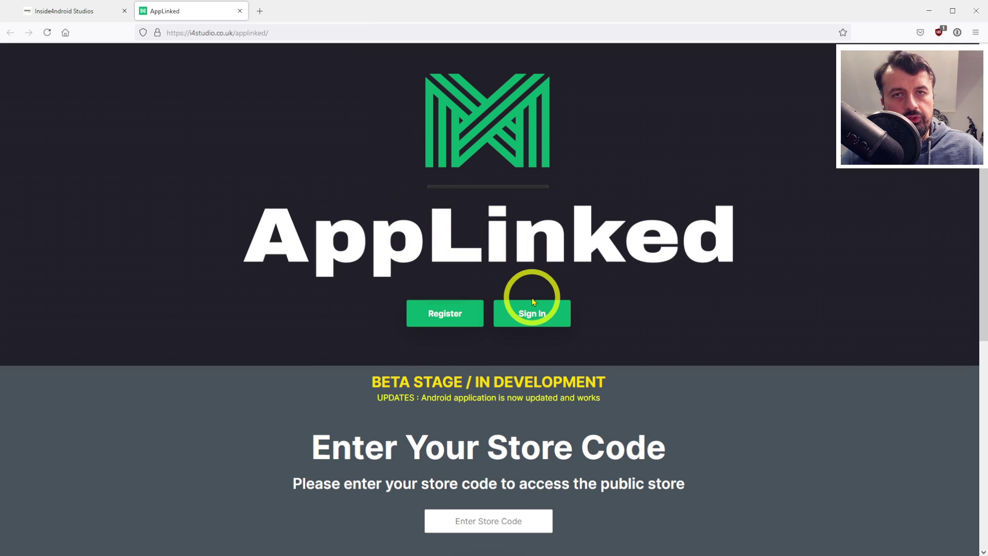
{"action": "left_click", "coordinate": [431, 317]}
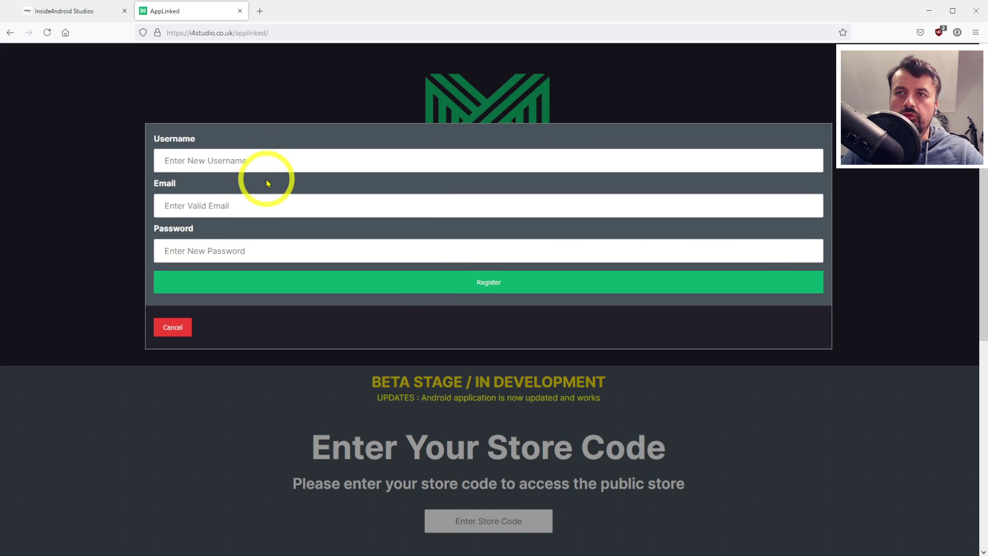
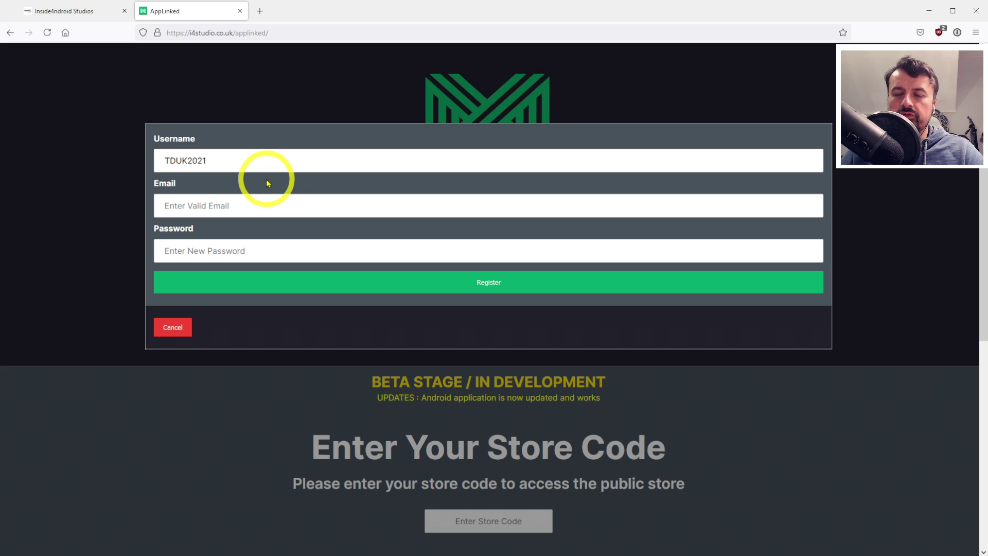
{"action": "left_click", "coordinate": [303, 223]}
{"action": "left_click", "coordinate": [331, 249]}
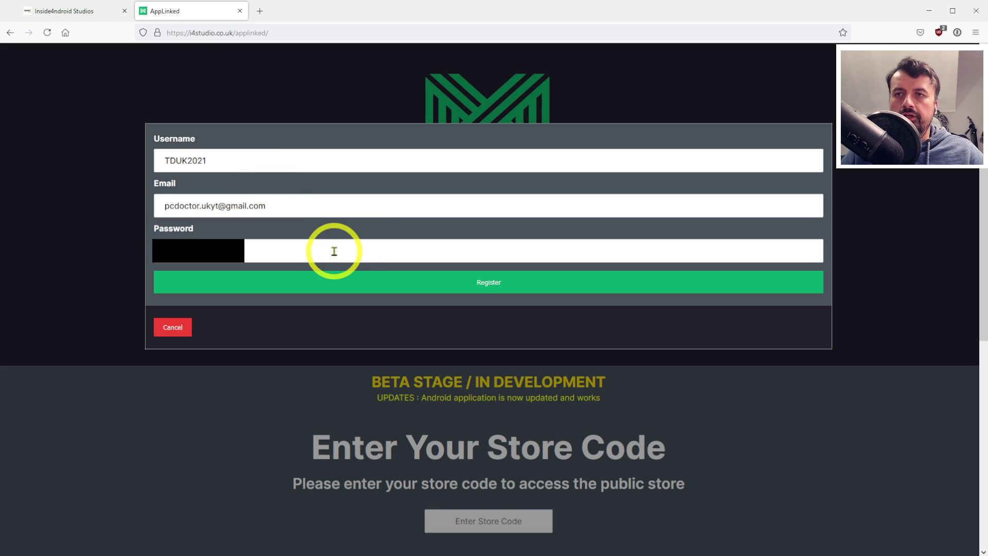
{"action": "left_click", "coordinate": [411, 288]}
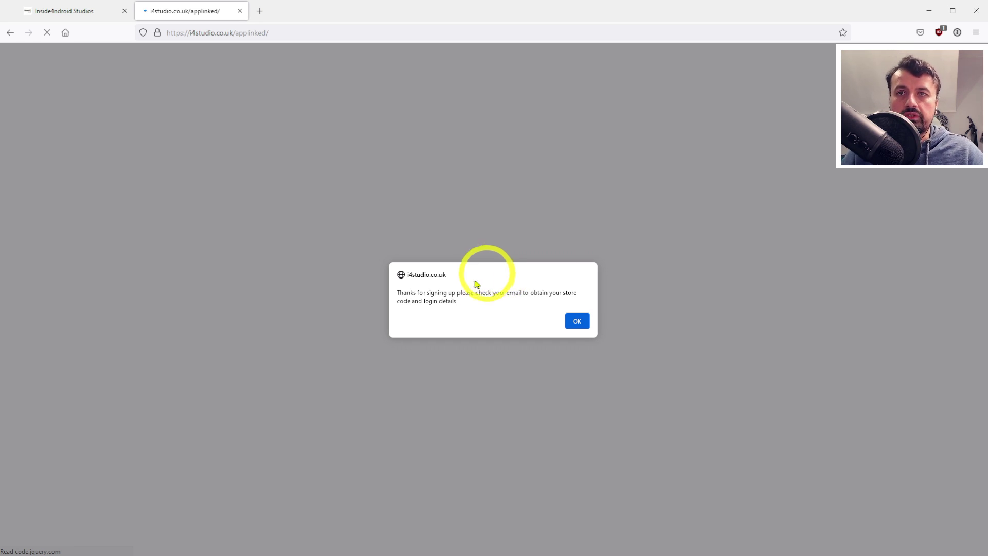
{"action": "left_click", "coordinate": [577, 322]}
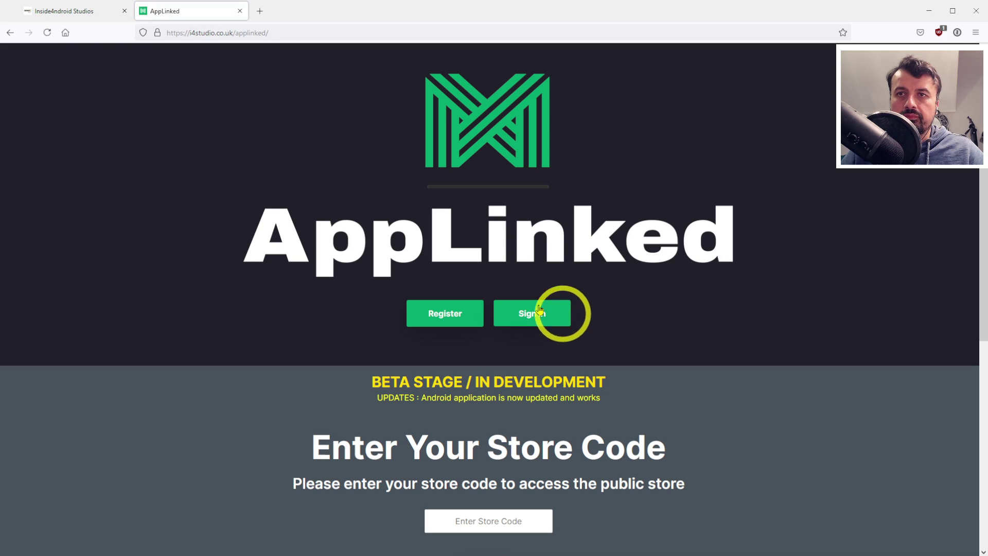
- Log in to the new AppLinked account with its username and password
{"action": "left_click", "coordinate": [514, 323]}
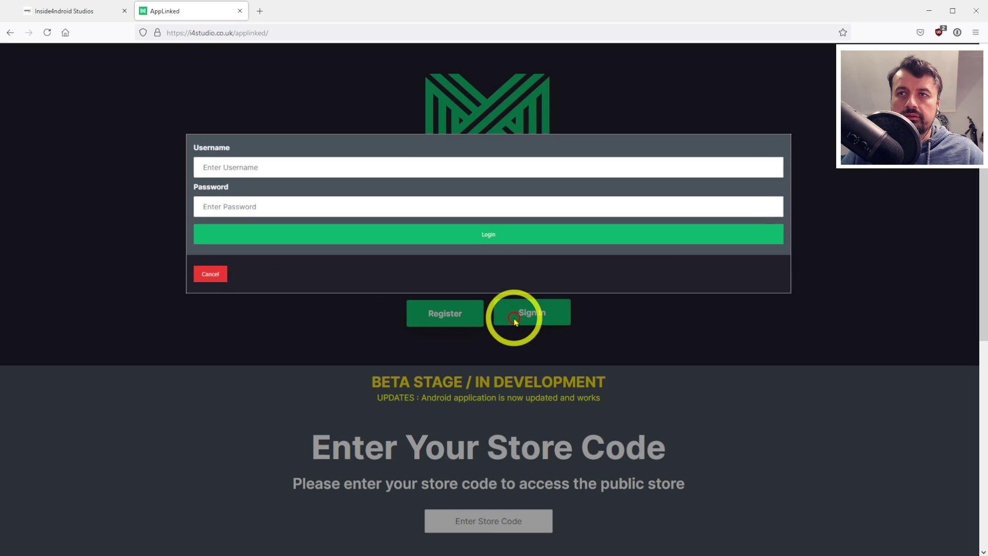
{"action": "left_click", "coordinate": [266, 170]}
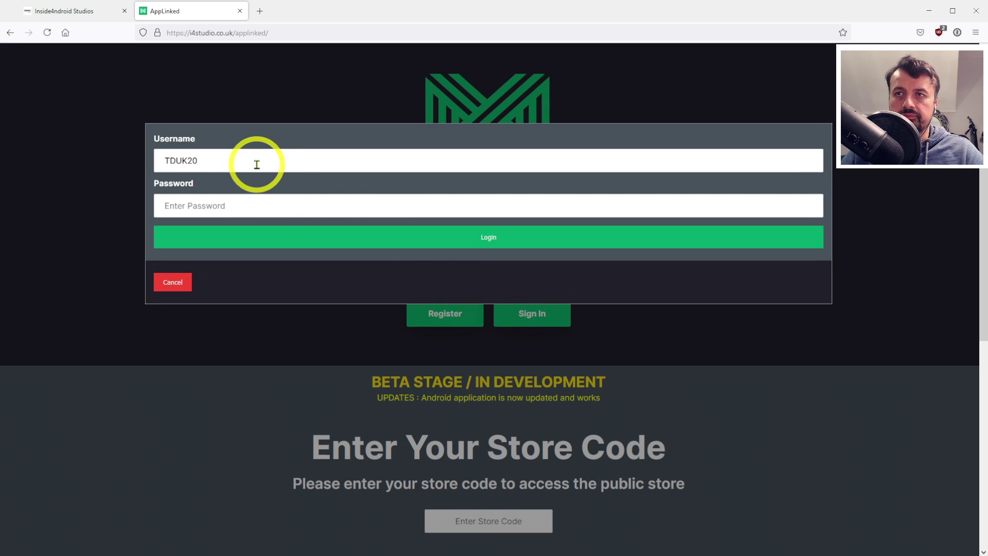
{"action": "left_click", "coordinate": [252, 204]}
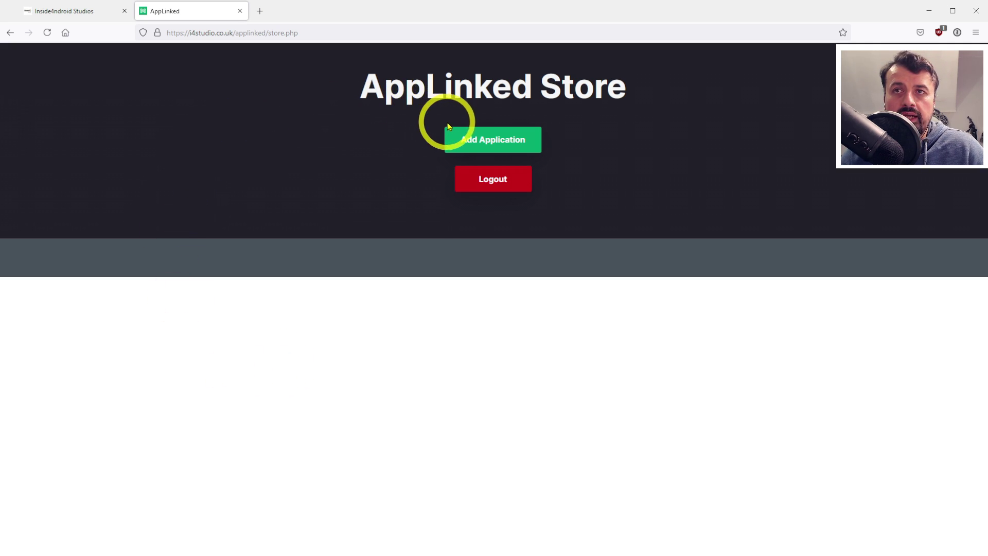
- Add an application titled 'Tubi TV' with the description 'Great app for Movies'
{"action": "left_click", "coordinate": [463, 142]}
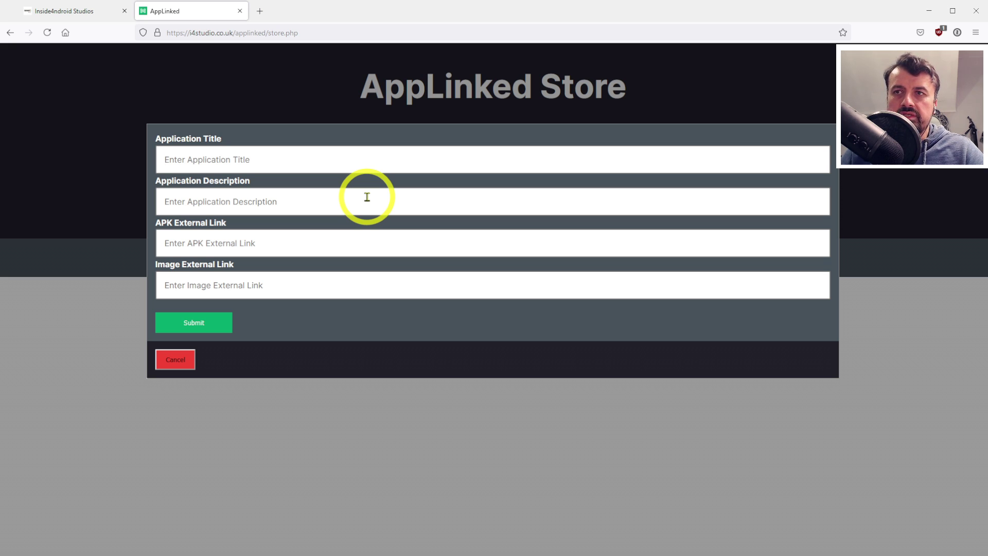
{"action": "type", "text": "Tubi TV"}
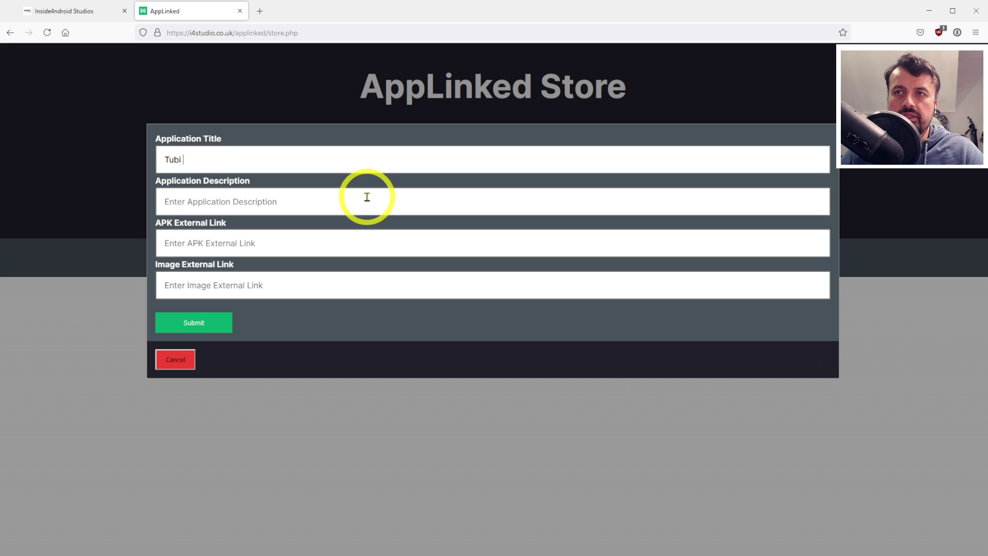
{"action": "left_click", "coordinate": [360, 202]}
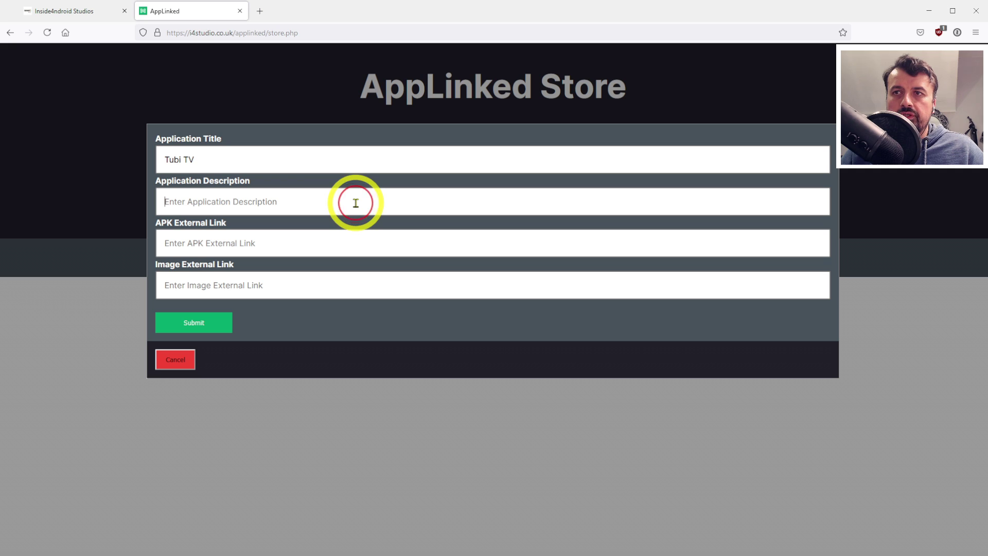
{"action": "type", "text": "Great app to"}
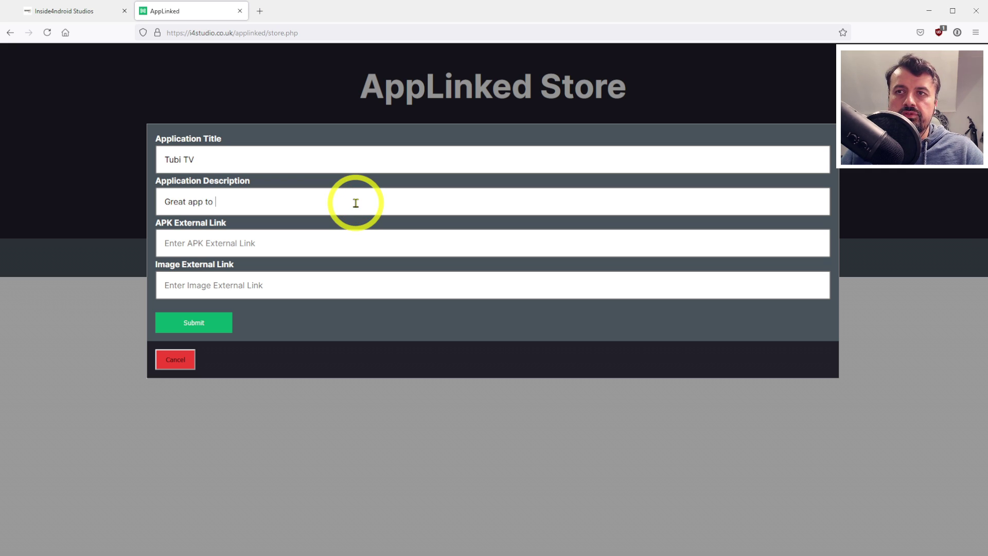
{"action": "key", "text": "BackSpace"}
{"action": "key", "text": "BackSpace"}
{"action": "key", "text": "BackSpace"}
{"action": "type", "text": "for Movies"}
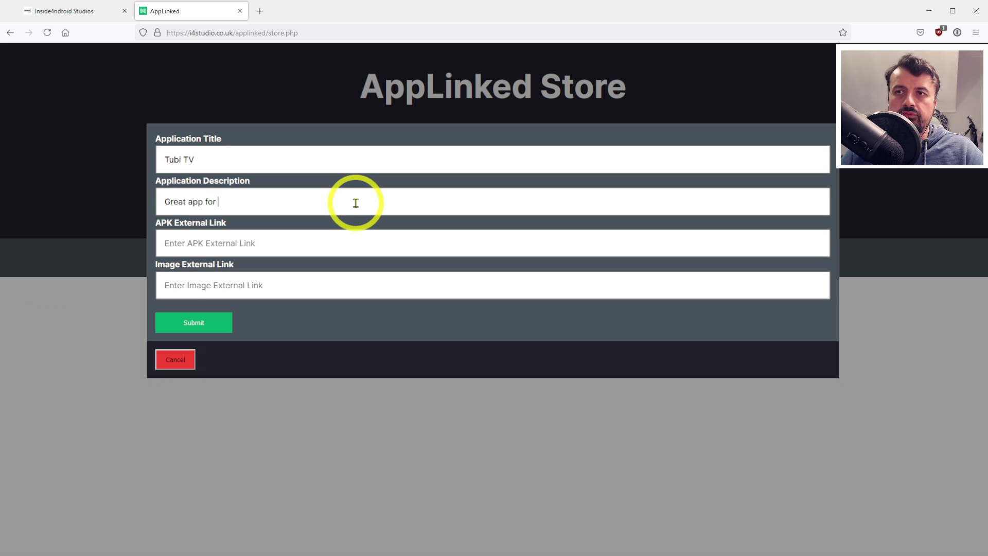
{"action": "left_click", "coordinate": [294, 247]}
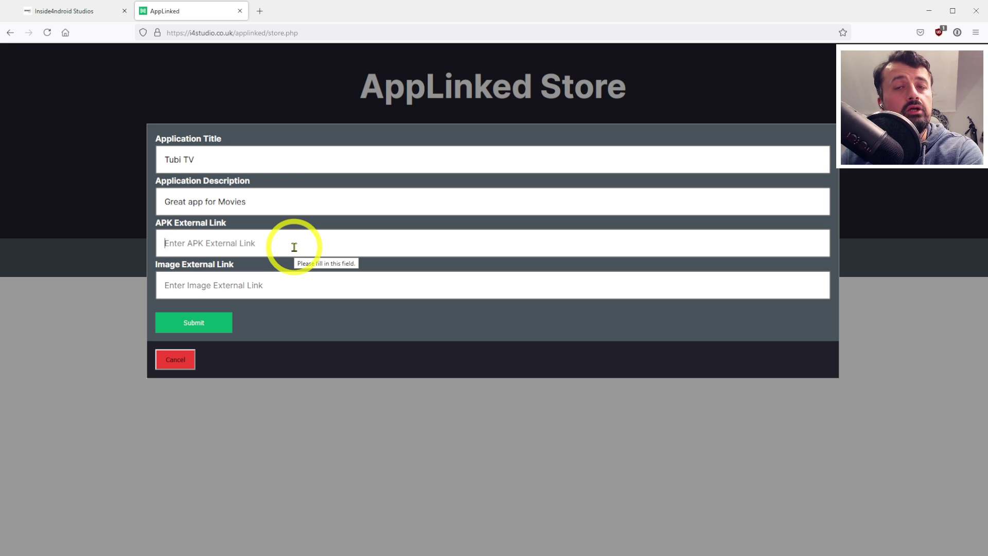
{"action": "left_click", "coordinate": [299, 246]}
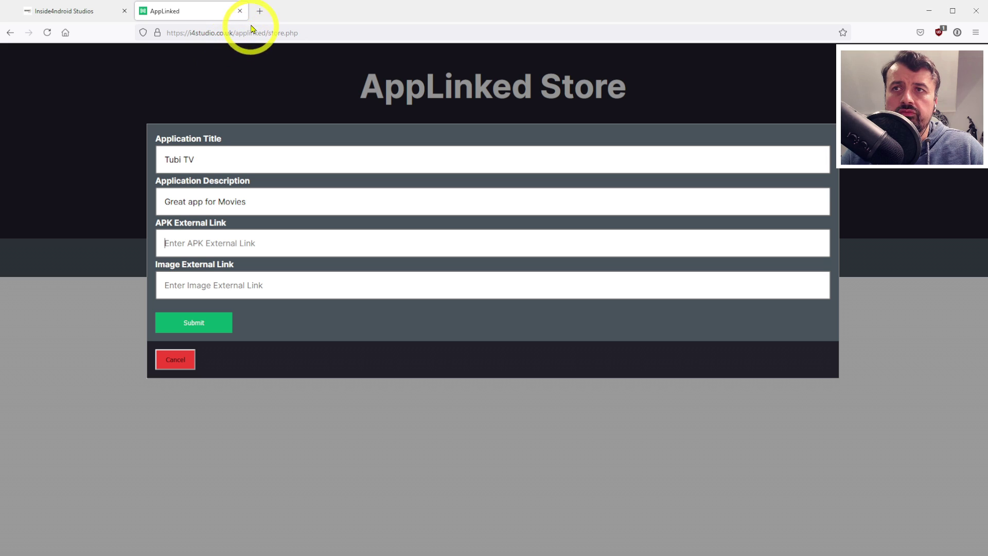
- In a new tab, search archive.org's APK Archive for 'tubi tv' and open Tubi TV V. 4.7.6 Adfree
{"action": "left_click", "coordinate": [259, 11]}
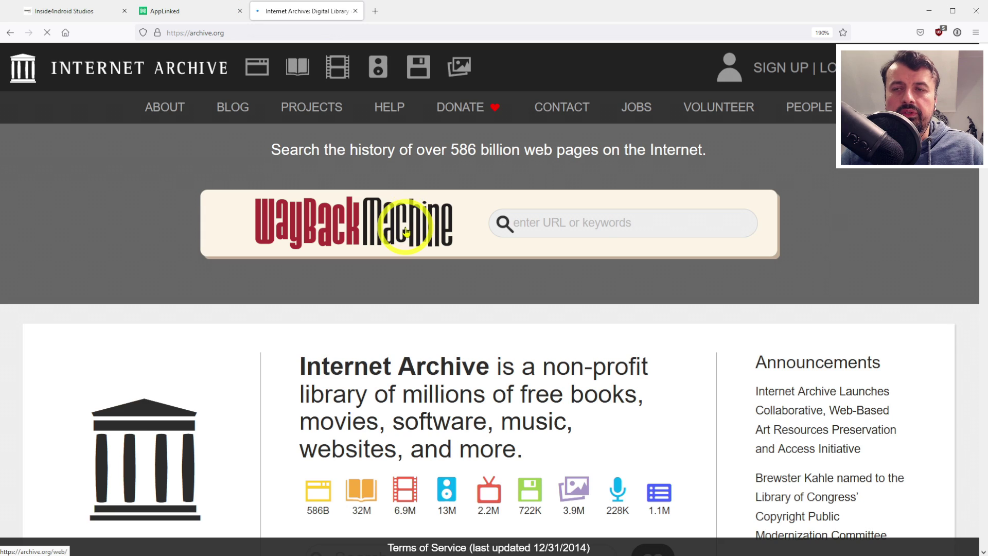
{"action": "scroll", "coordinate": [406, 231], "scroll_direction": "down", "scroll_amount": 10}
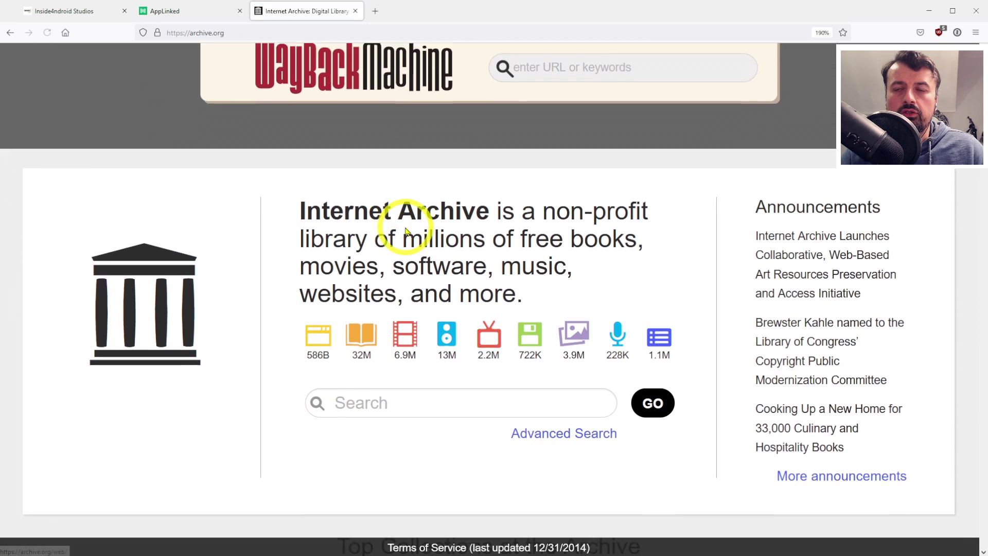
{"action": "scroll", "coordinate": [406, 232], "scroll_direction": "down", "scroll_amount": 6}
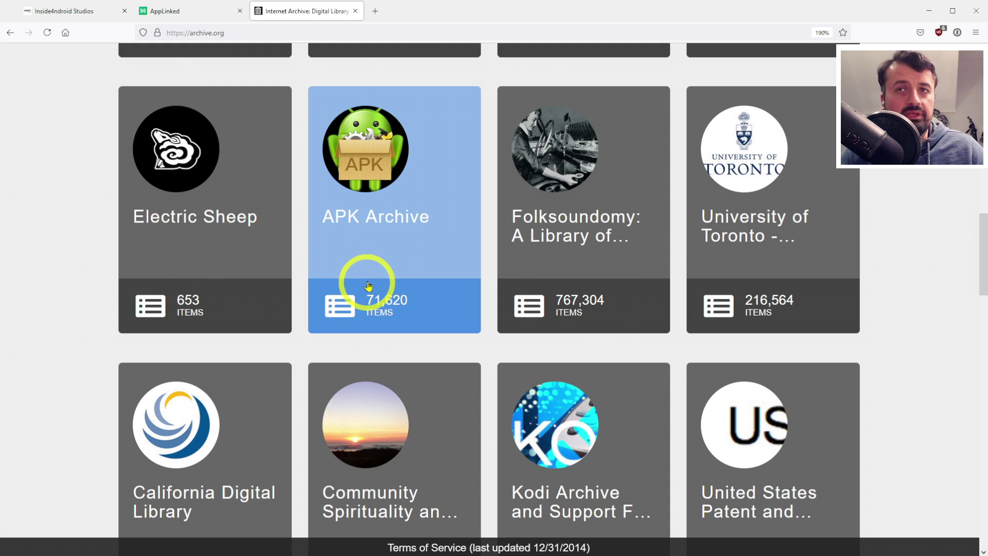
{"action": "left_click", "coordinate": [375, 264]}
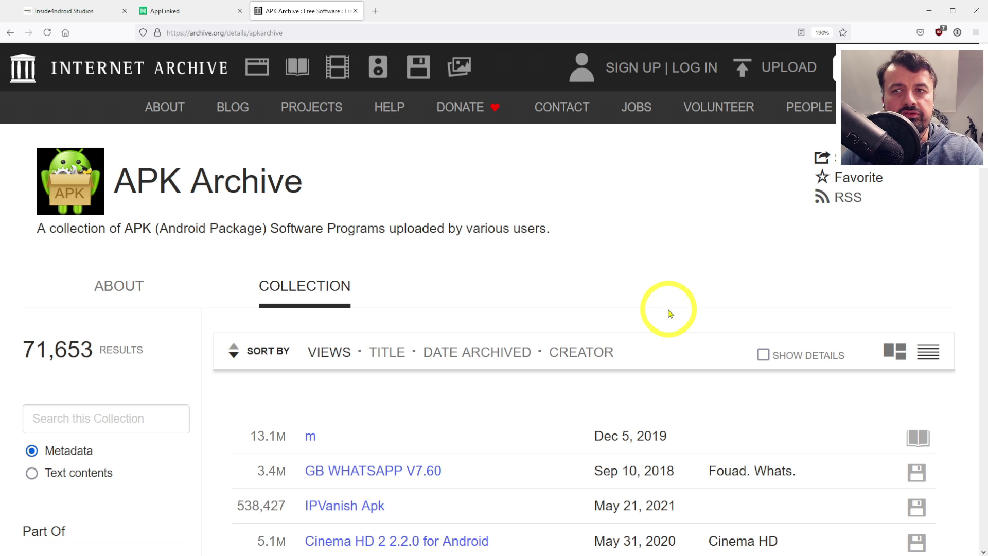
{"action": "left_click", "coordinate": [147, 422]}
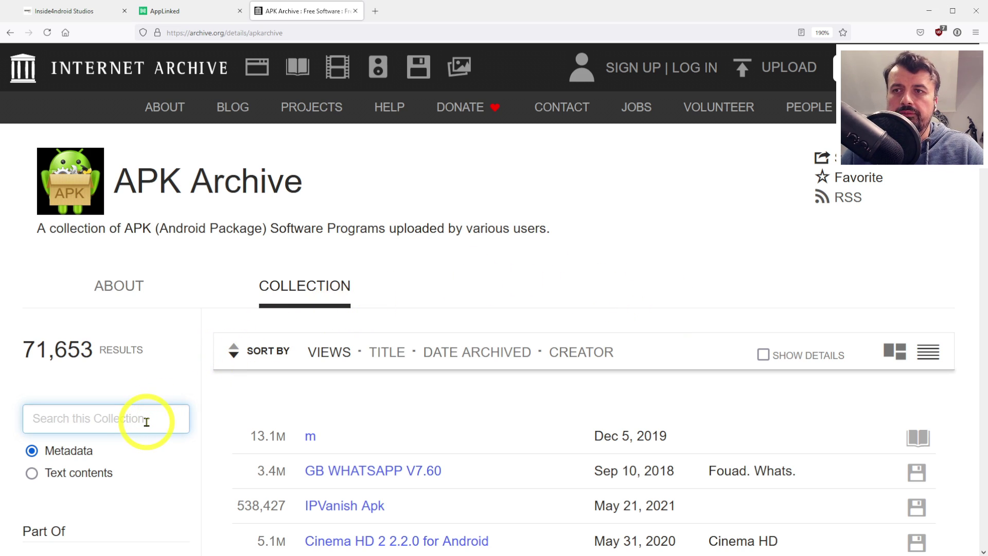
{"action": "type", "text": "tubi tv"}
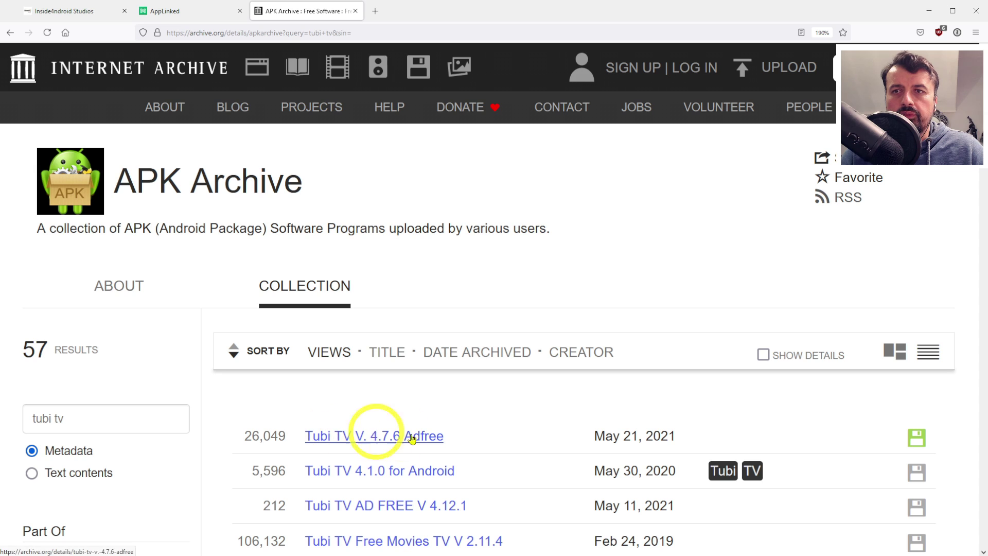
{"action": "left_click", "coordinate": [342, 437]}
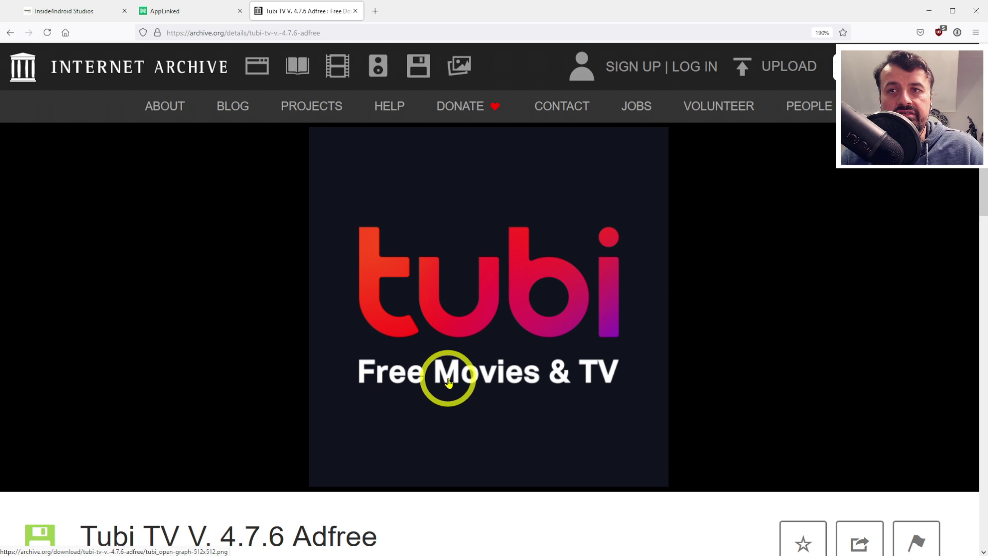
{"action": "scroll", "coordinate": [446, 392], "scroll_direction": "down", "scroll_amount": 2}
{"action": "scroll", "coordinate": [448, 382], "scroll_direction": "down", "scroll_amount": 5}
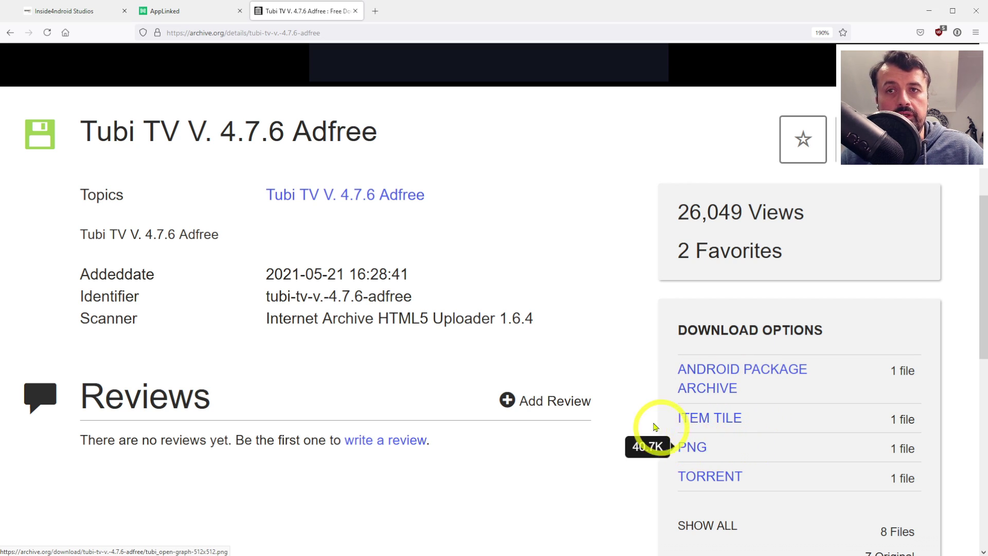
- Paste the Tubi TV Android package link into the APK External Link field
{"action": "right_click", "coordinate": [708, 369]}
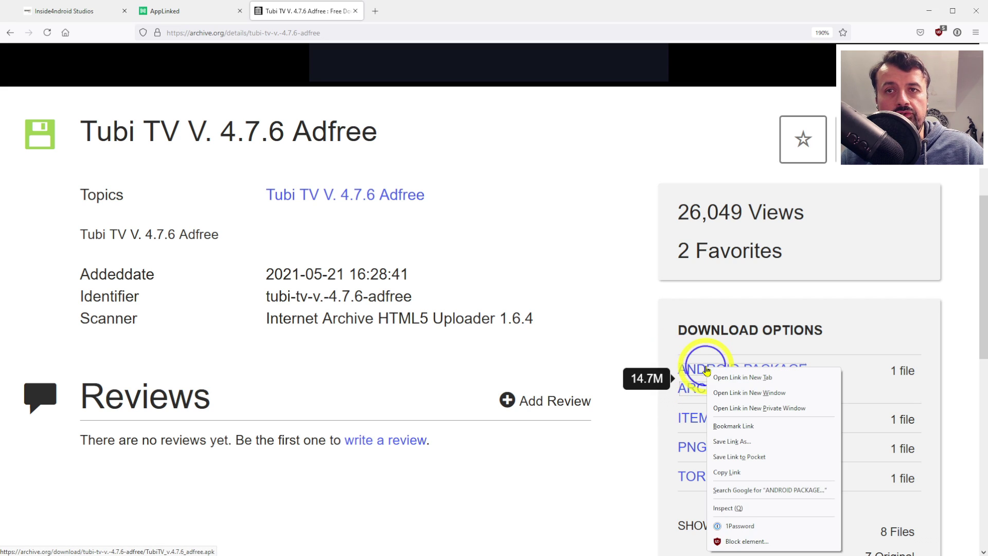
{"action": "left_click", "coordinate": [731, 472]}
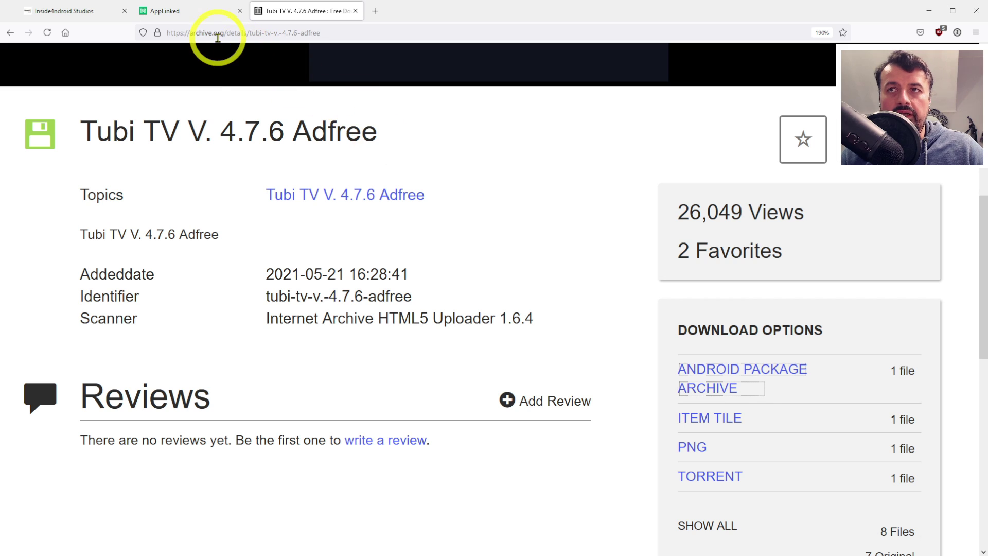
{"action": "left_click", "coordinate": [164, 11]}
{"action": "right_click", "coordinate": [281, 243]}
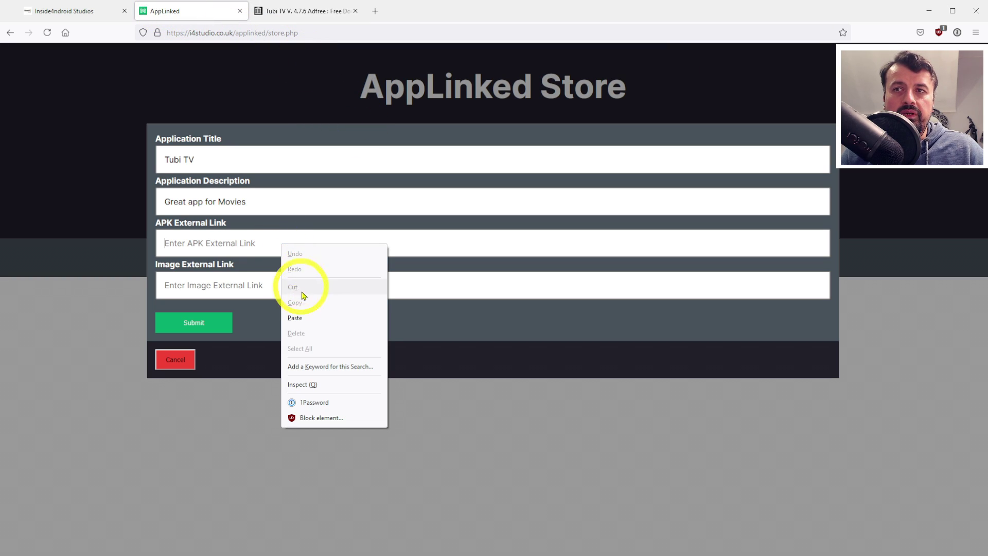
{"action": "left_click", "coordinate": [304, 318]}
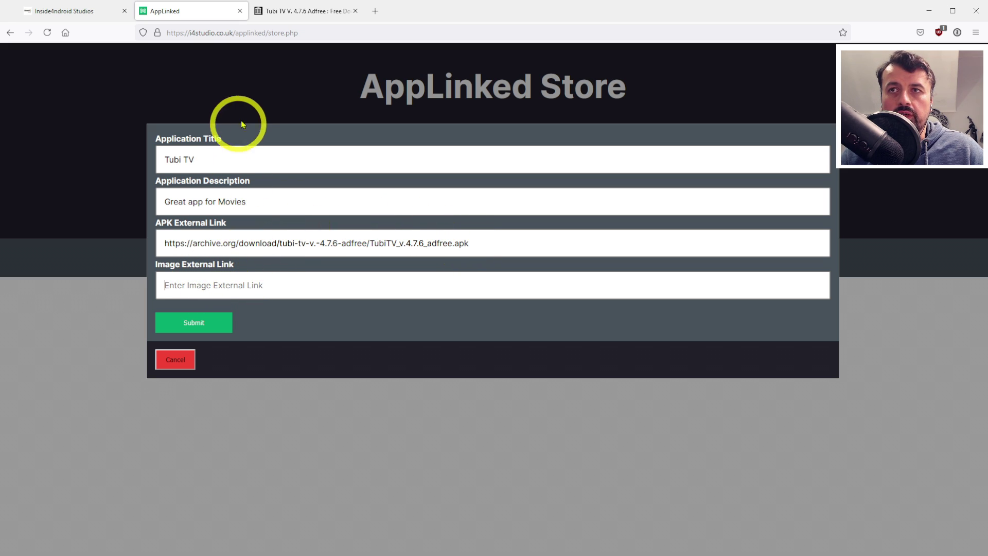
- Paste the Tubi TV PNG link into Image External Link and submit the entry
{"action": "left_click", "coordinate": [289, 15]}
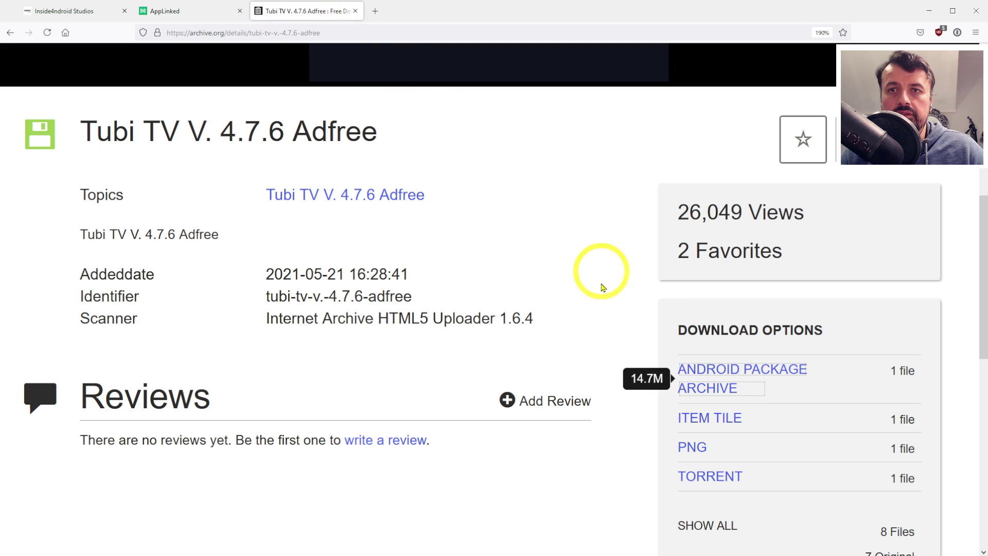
{"action": "right_click", "coordinate": [691, 451]}
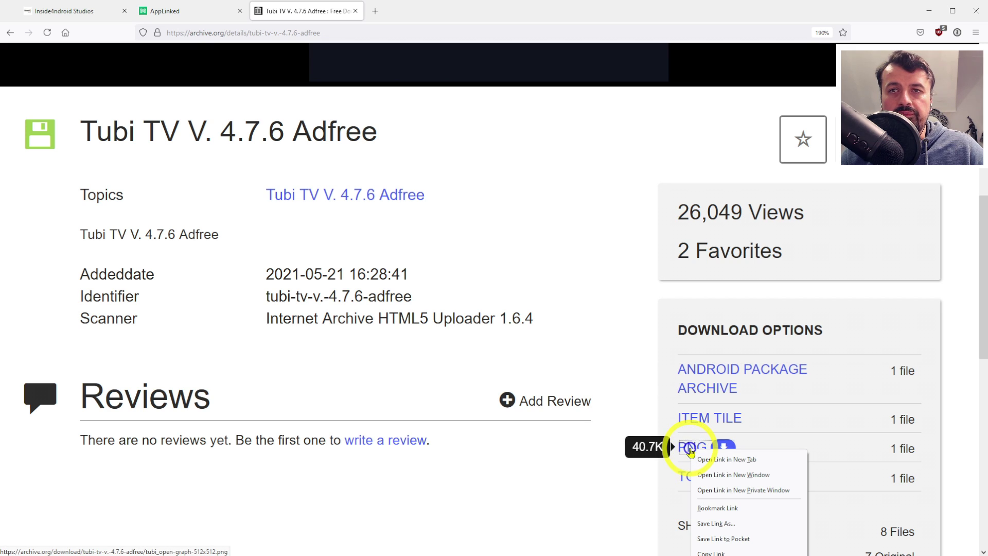
{"action": "left_click", "coordinate": [711, 553]}
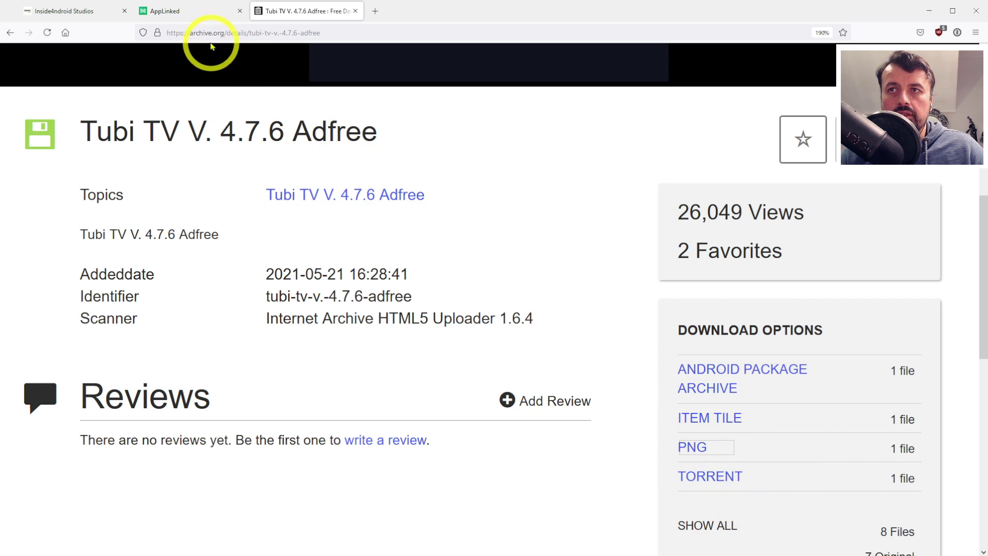
{"action": "left_click", "coordinate": [188, 10]}
{"action": "left_click", "coordinate": [289, 283]}
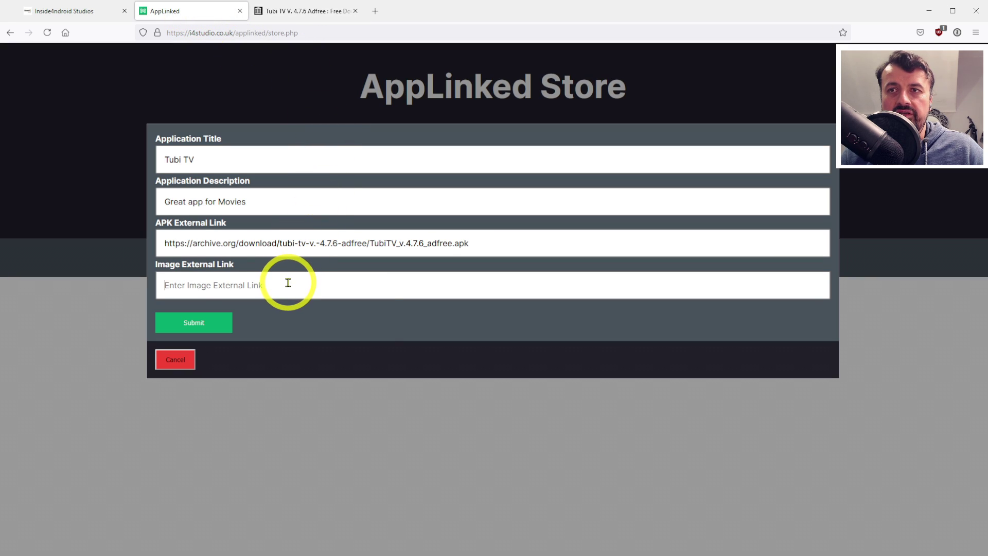
{"action": "right_click", "coordinate": [288, 282]}
{"action": "left_click", "coordinate": [320, 359]}
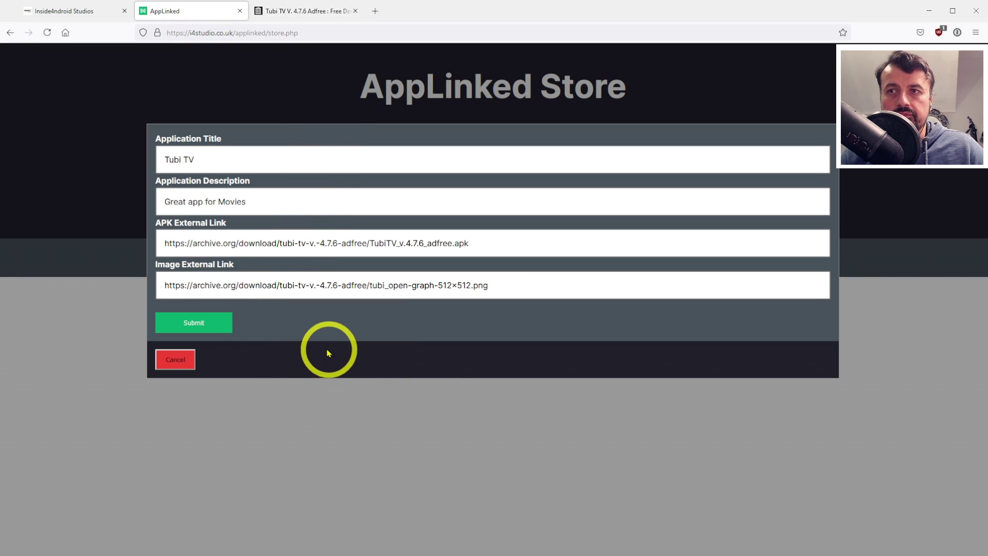
{"action": "left_click", "coordinate": [194, 323]}
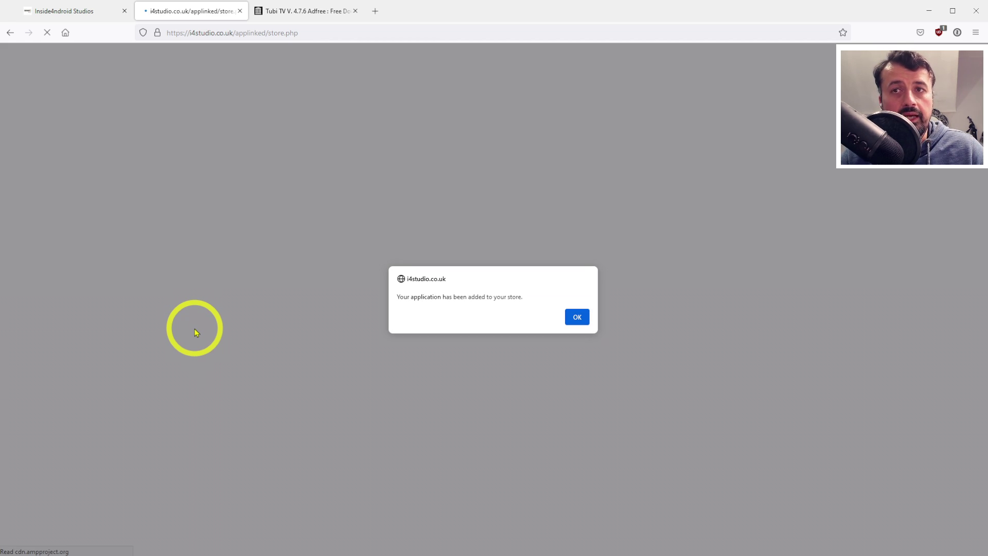
- Dismiss the confirmation, test-download the Tubi TV card then cancel, and open a fresh add form
{"action": "left_click", "coordinate": [578, 317]}
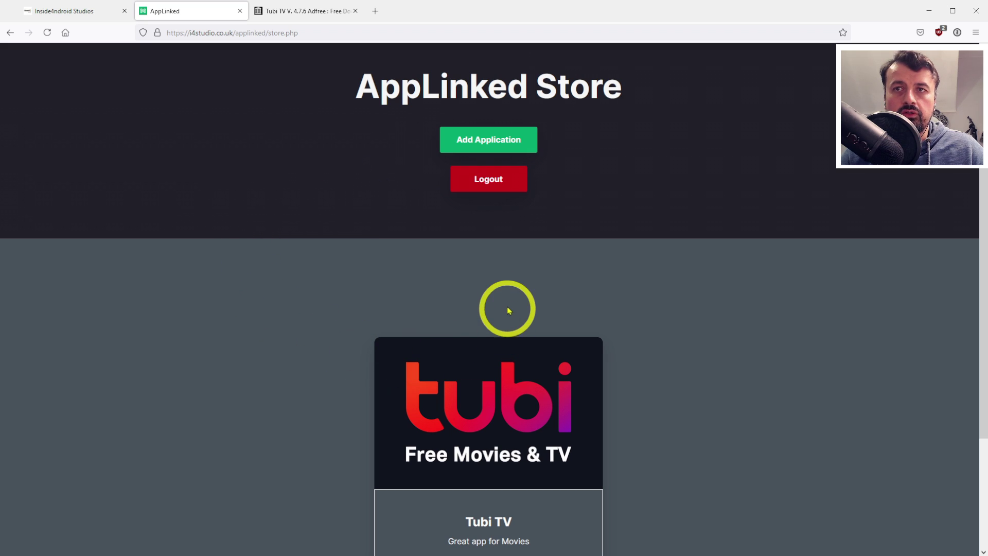
{"action": "scroll", "coordinate": [340, 288], "scroll_direction": "down", "scroll_amount": 2}
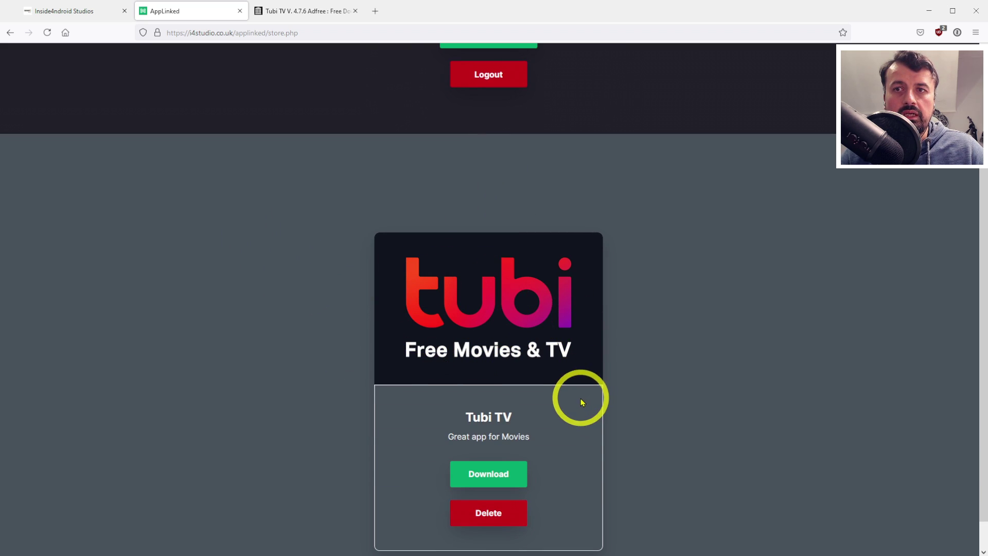
{"action": "scroll", "coordinate": [566, 404], "scroll_direction": "down", "scroll_amount": 1}
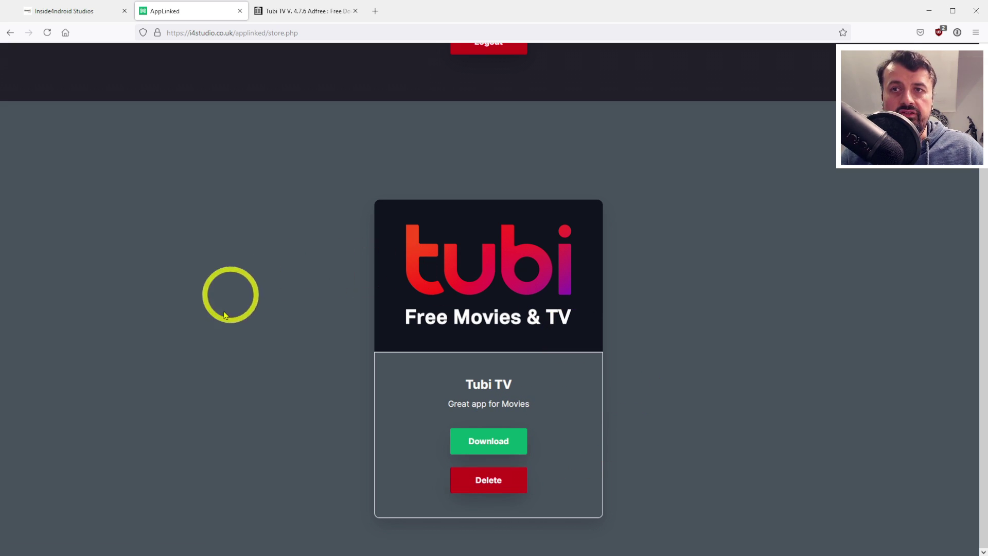
{"action": "left_click", "coordinate": [466, 443]}
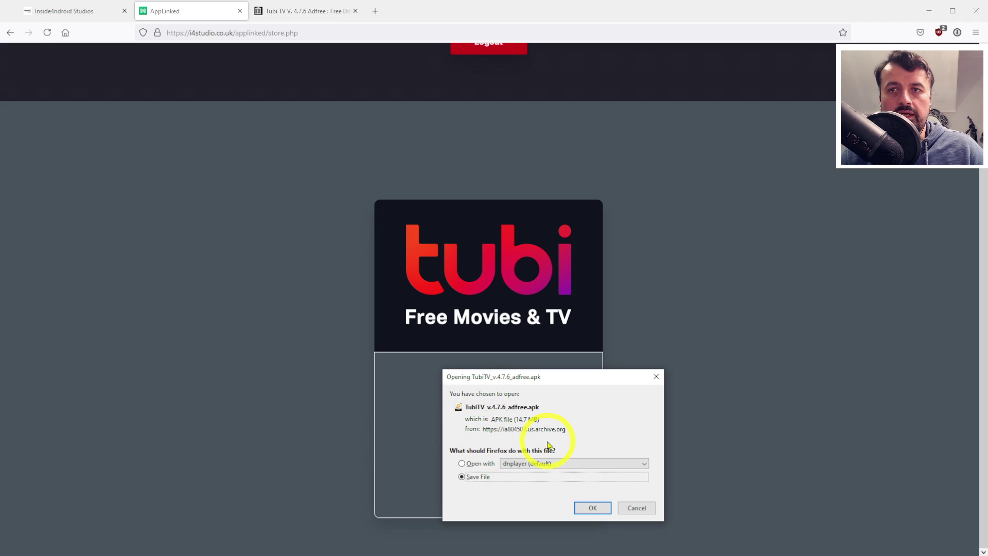
{"action": "left_click", "coordinate": [637, 508]}
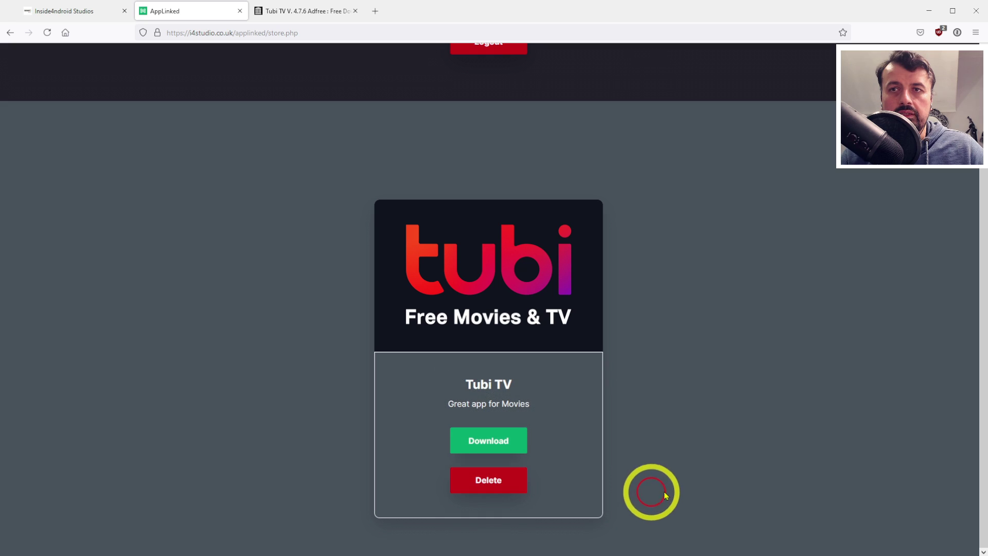
{"action": "scroll", "coordinate": [664, 494], "scroll_direction": "up", "scroll_amount": 3}
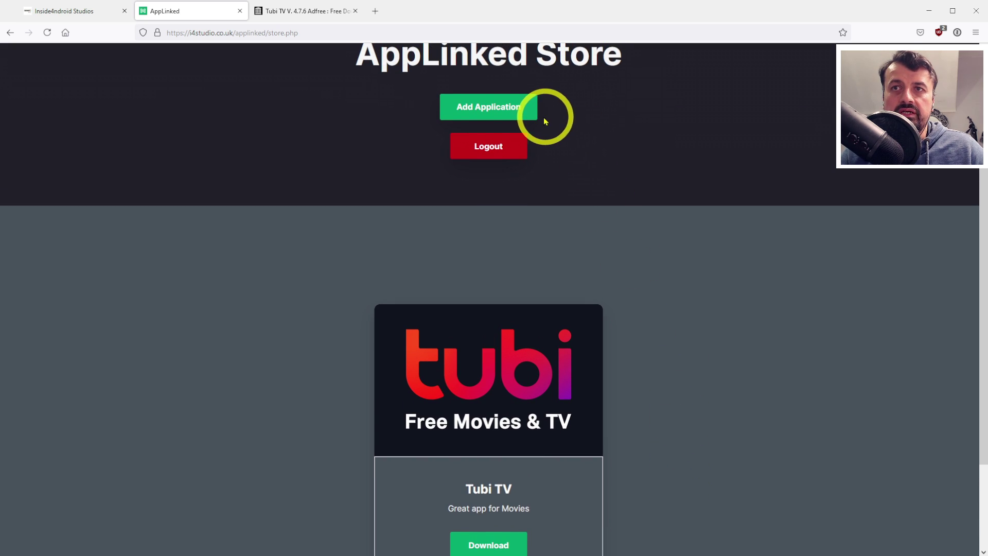
{"action": "left_click", "coordinate": [518, 114]}
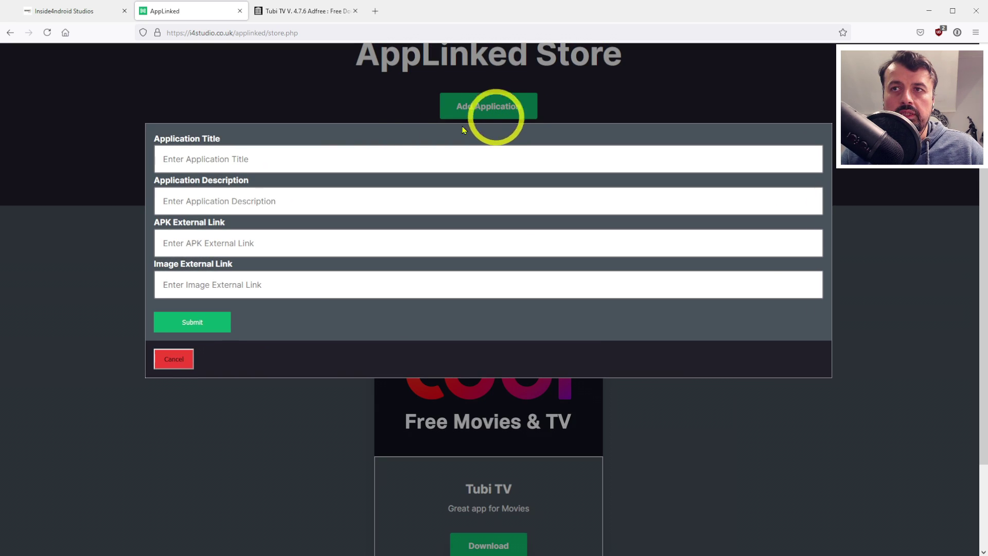
- Title the new entry 'Mouse Toggle For Fire TV' and begin the description 'Mouse Toggle'
{"action": "left_click", "coordinate": [346, 155]}
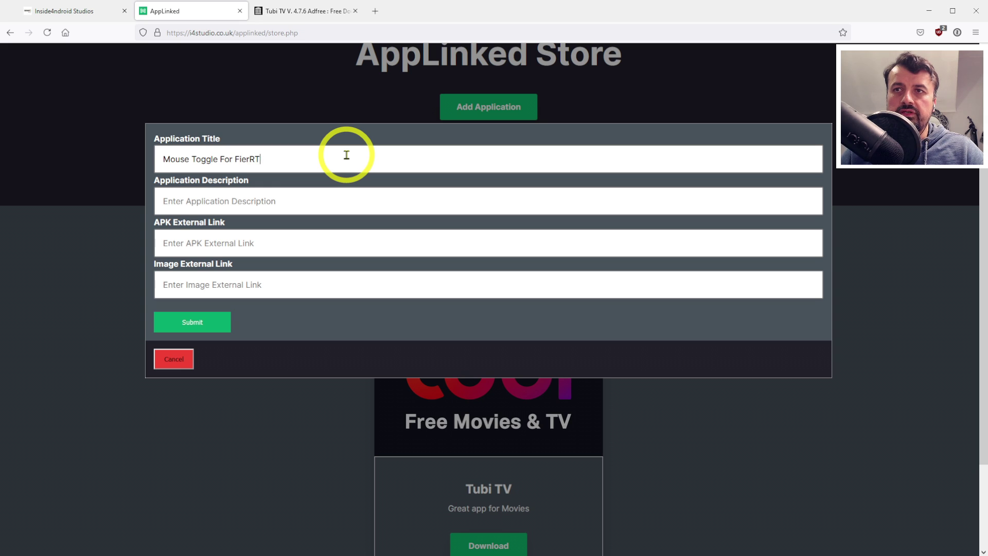
{"action": "type", "text": "V"}
{"action": "left_click", "coordinate": [281, 197]}
{"action": "type", "text": "Mouse Toggle"}
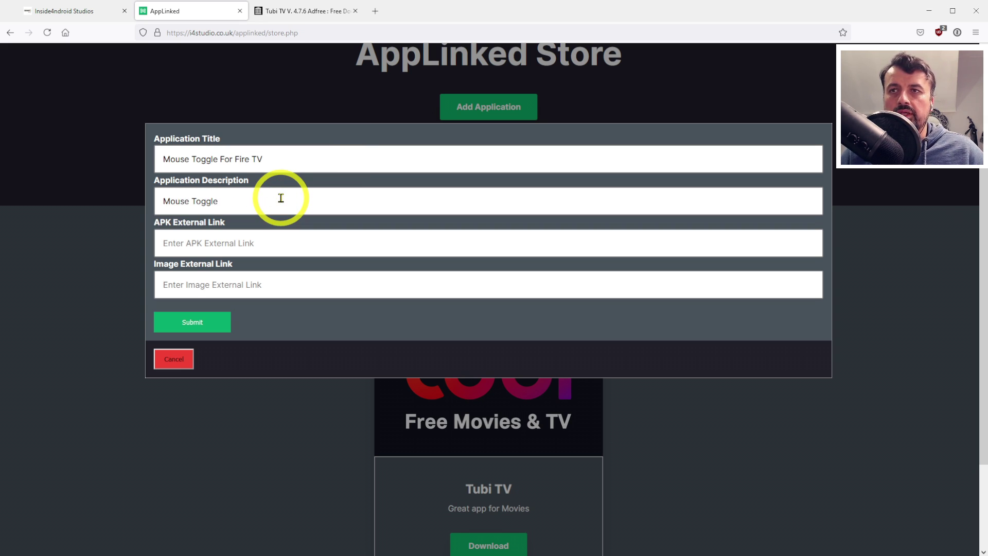
- Back in the APK Archive, replace 'tubi tv' with 'mouse toggle' and open the Mouse Toggle For Fire Devices v1.06 result
{"action": "left_click", "coordinate": [285, 14]}
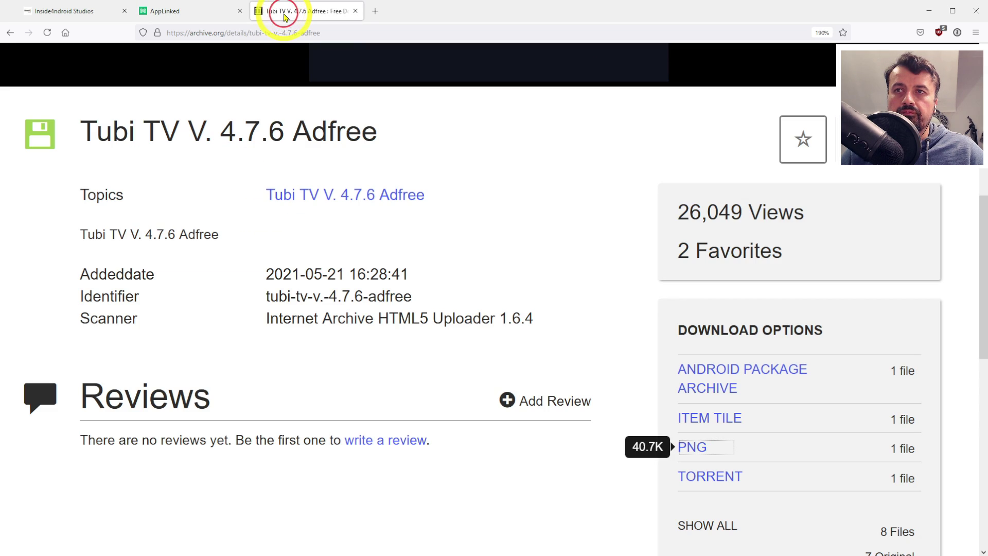
{"action": "key", "text": "alt+Left"}
{"action": "left_click", "coordinate": [64, 419]}
{"action": "left_click_drag", "start_coordinate": [64, 419], "coordinate": [31, 419]}
{"action": "type", "text": "mouse tog"}
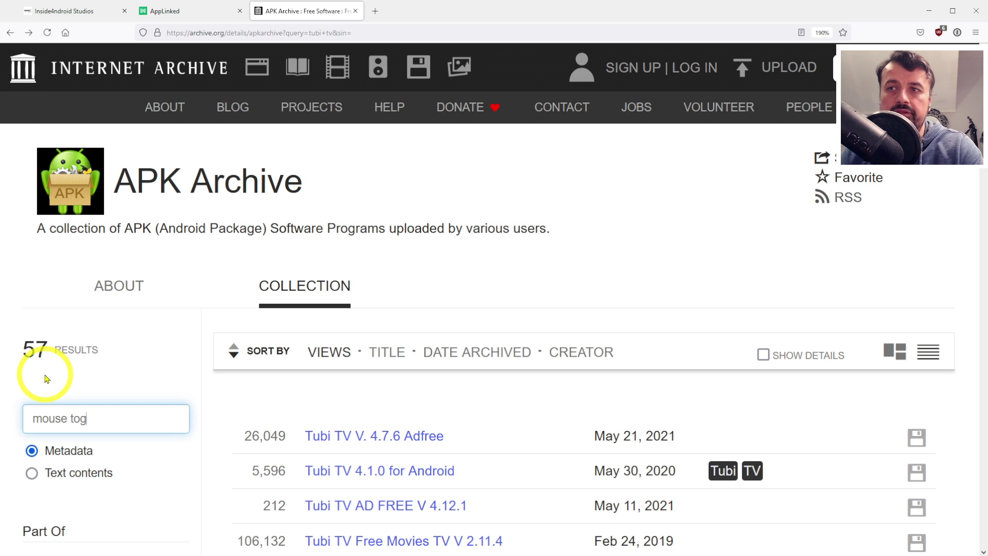
{"action": "left_click", "coordinate": [100, 424]}
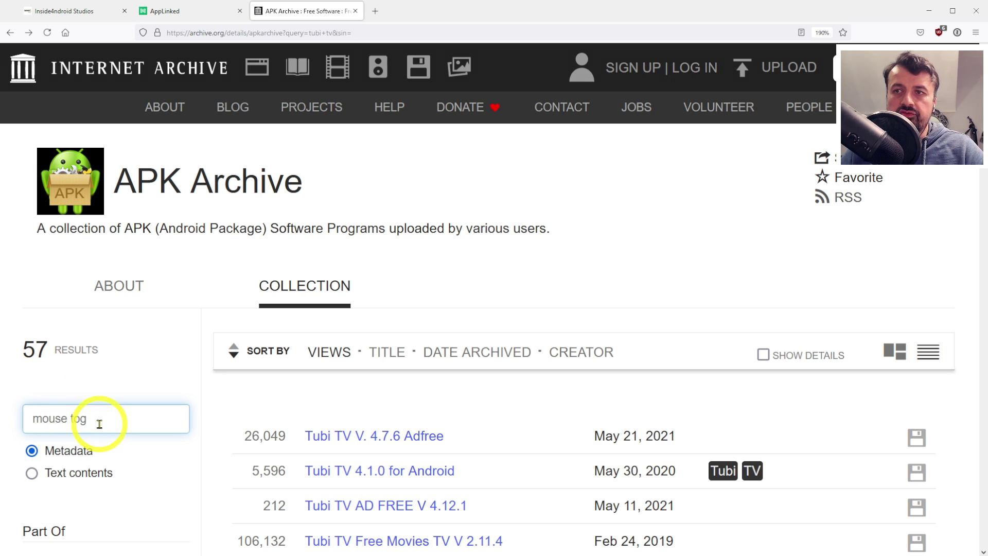
{"action": "key", "text": "Return"}
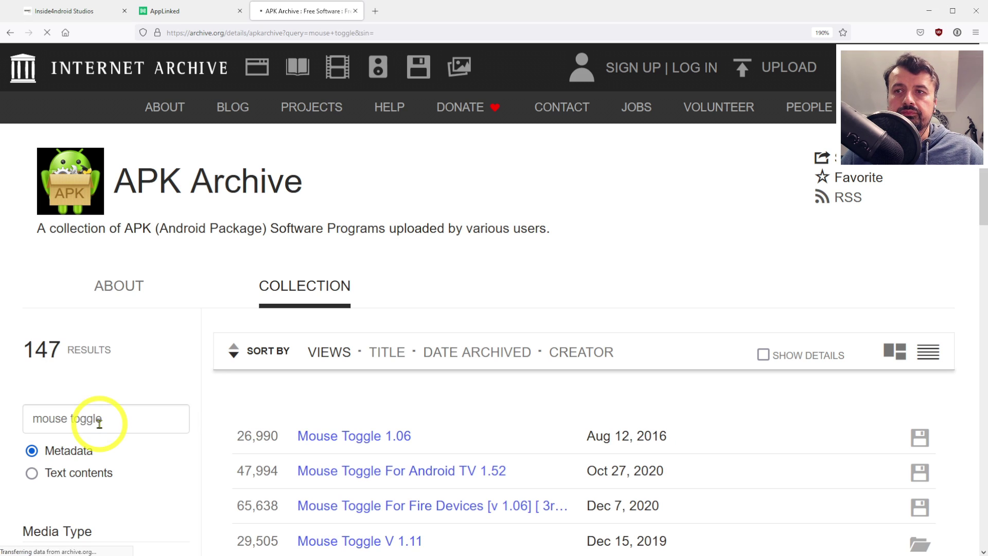
{"action": "scroll", "coordinate": [99, 420], "scroll_direction": "down", "scroll_amount": 4}
{"action": "left_click", "coordinate": [377, 307]}
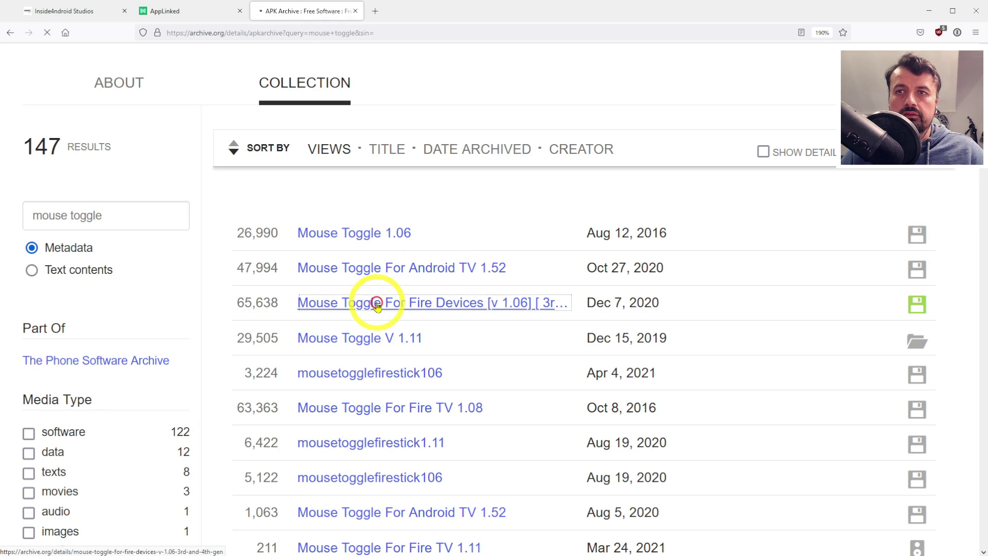
- Copy the ANDROID PACKAGE ARCHIVE download link from the Mouse Toggle v1.06 item page
{"action": "scroll", "coordinate": [377, 307], "scroll_direction": "down", "scroll_amount": 8}
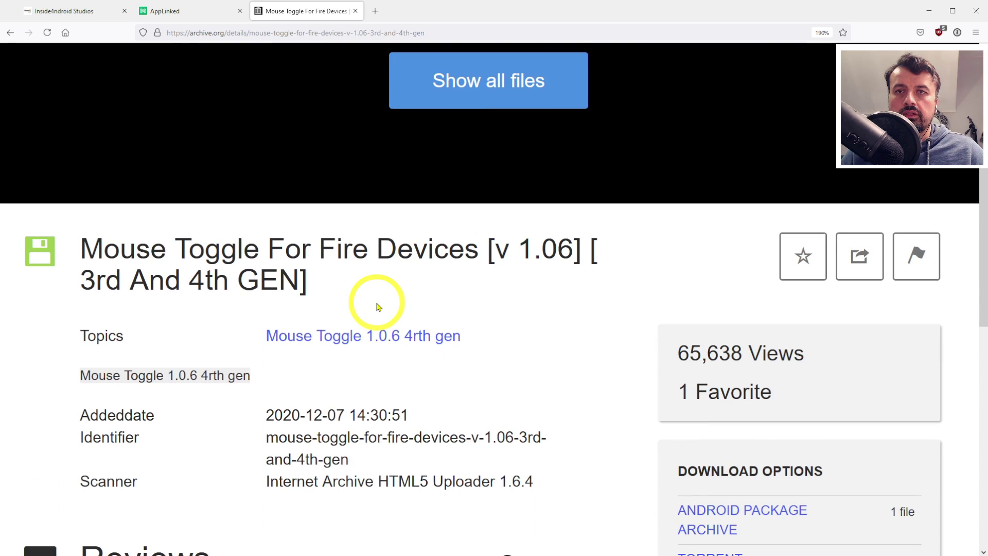
{"action": "scroll", "coordinate": [377, 307], "scroll_direction": "down", "scroll_amount": 2}
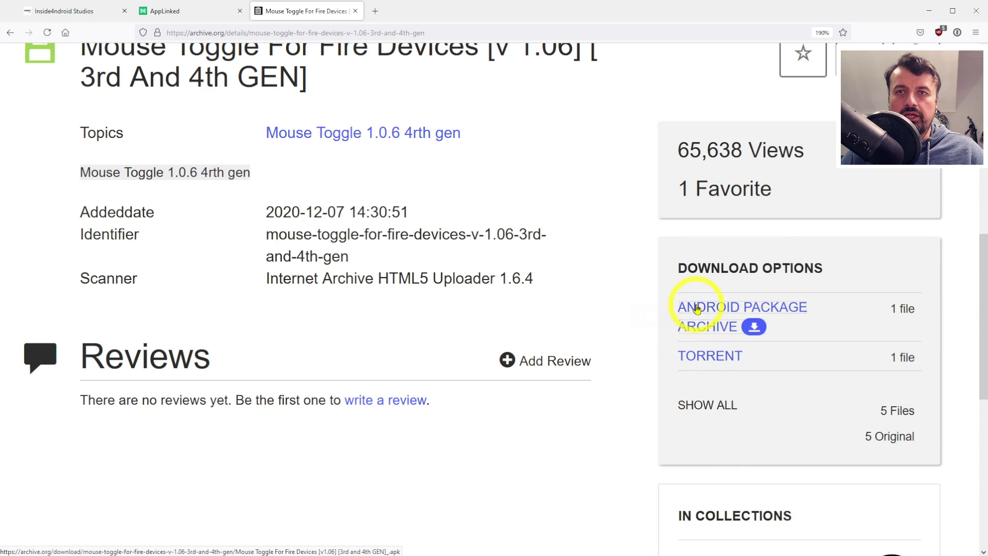
{"action": "right_click", "coordinate": [692, 308]}
{"action": "left_click", "coordinate": [720, 410]}
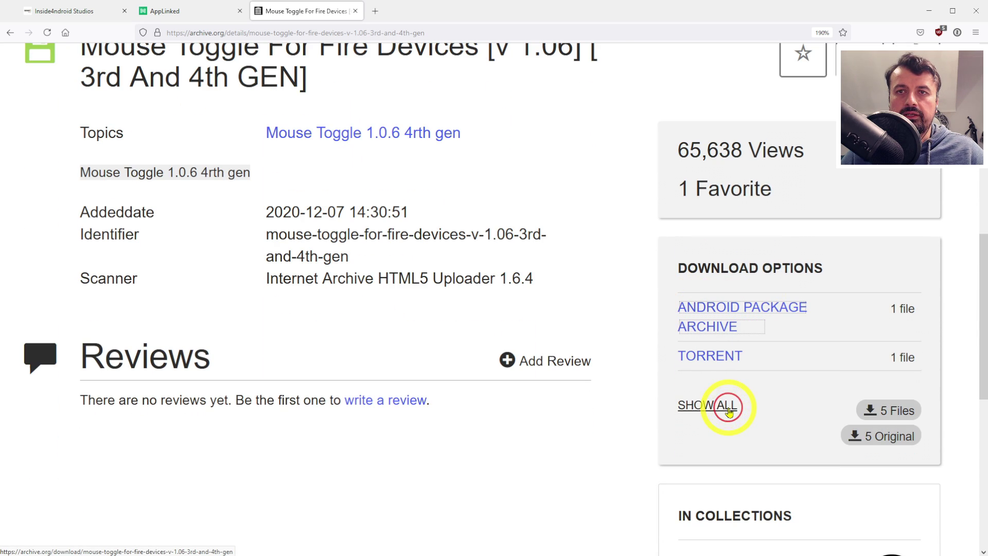
- Paste the Mouse Toggle APK address into AppLinked's APK External Link field
{"action": "left_click", "coordinate": [165, 10]}
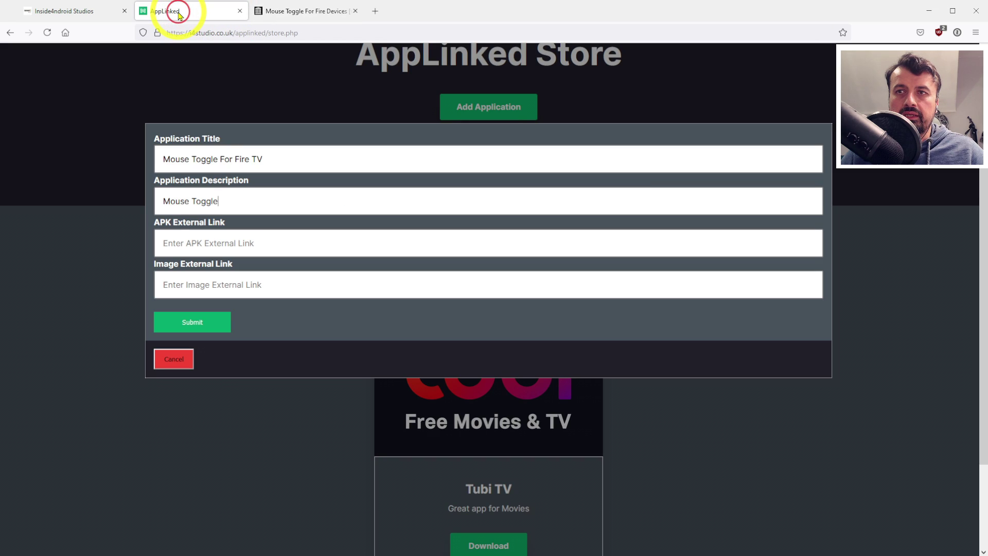
{"action": "left_click", "coordinate": [236, 245]}
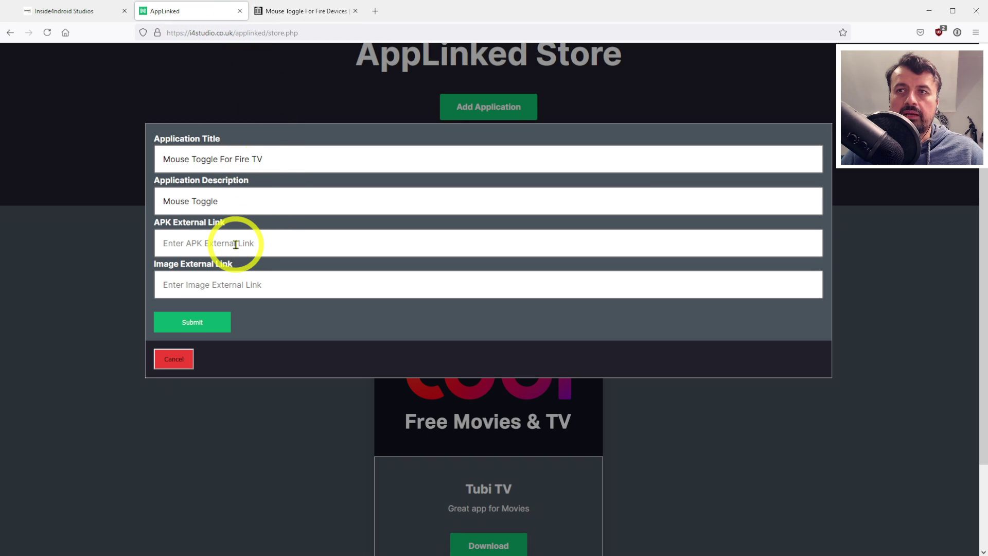
{"action": "key", "text": "ctrl+v"}
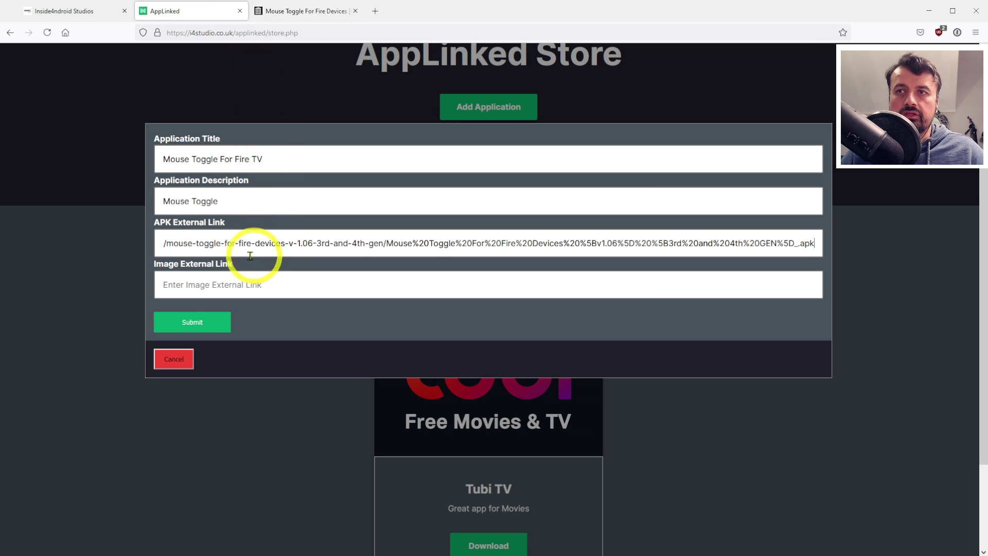
{"action": "left_click", "coordinate": [188, 286]}
- Go back to the mouse toggle results and open the install-mouse-toggle-fire-tv-stick item
{"action": "left_click", "coordinate": [257, 12]}
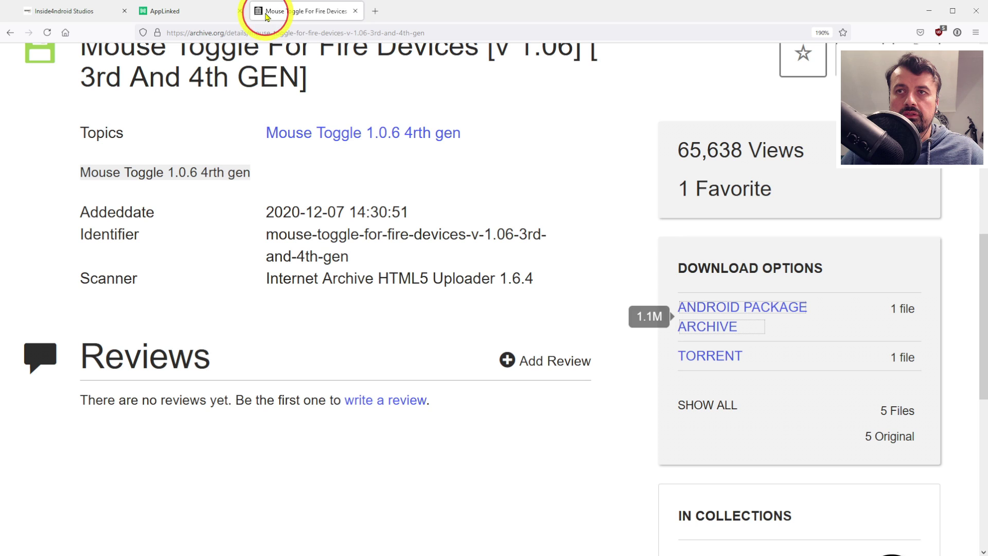
{"action": "key", "text": "alt+Left"}
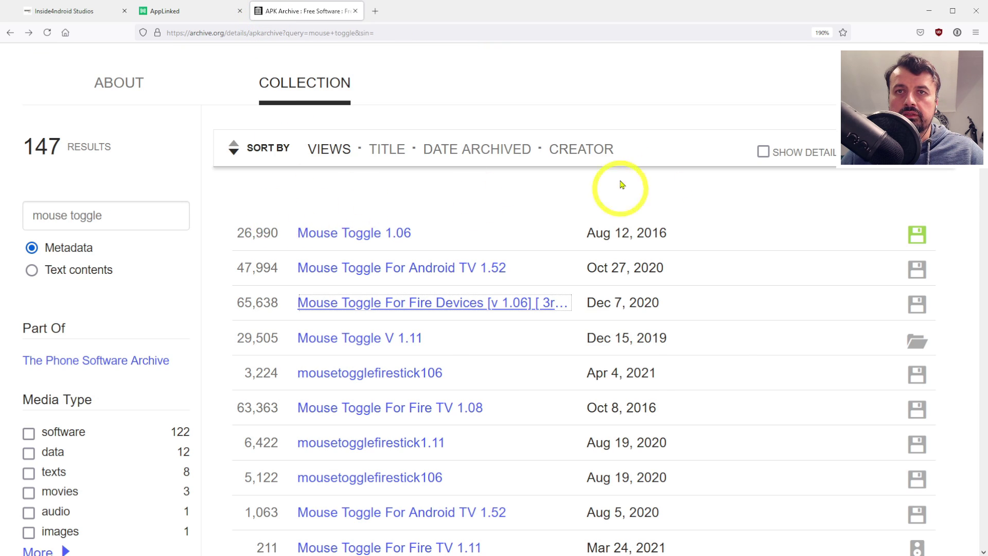
{"action": "scroll", "coordinate": [615, 196], "scroll_direction": "down", "scroll_amount": 10}
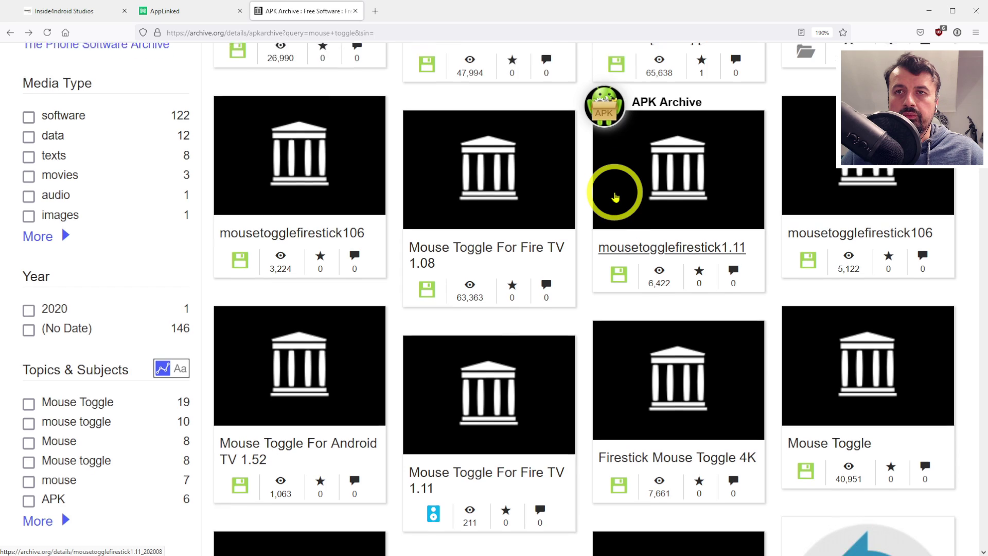
{"action": "scroll", "coordinate": [616, 196], "scroll_direction": "down", "scroll_amount": 2}
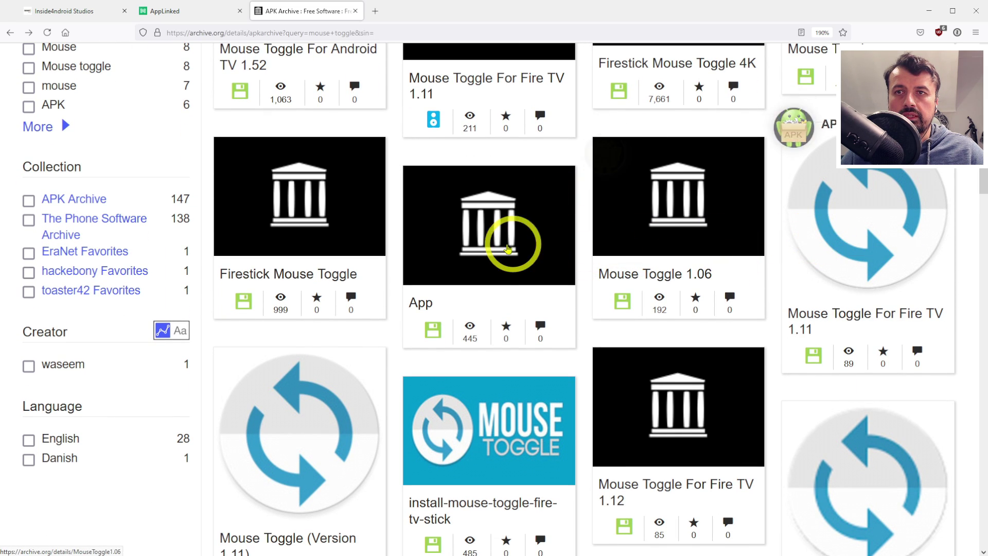
{"action": "scroll", "coordinate": [578, 249], "scroll_direction": "down", "scroll_amount": 2}
{"action": "left_click", "coordinate": [499, 325]}
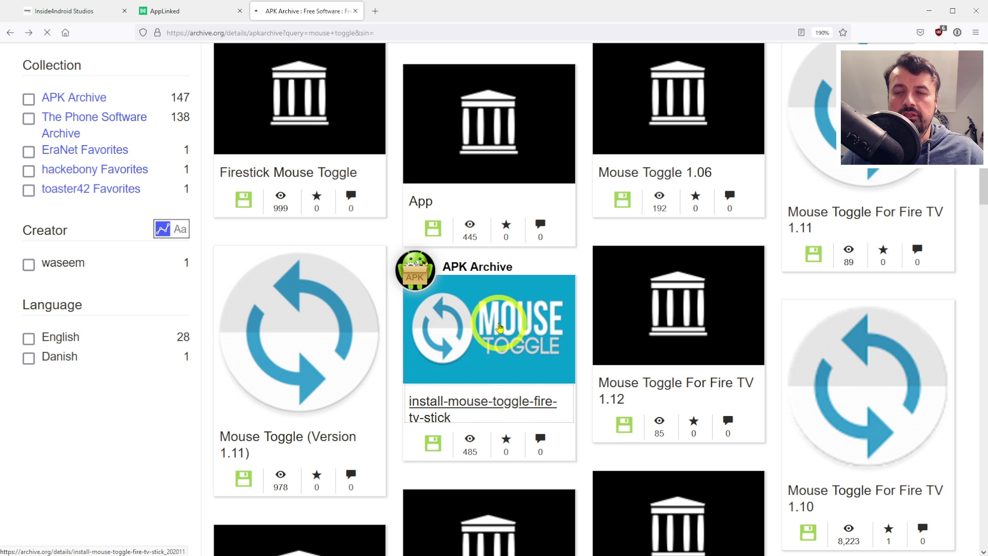
- Copy that item's PNG image download link and return to the AppLinked form
{"action": "scroll", "coordinate": [533, 319], "scroll_direction": "down", "scroll_amount": 6}
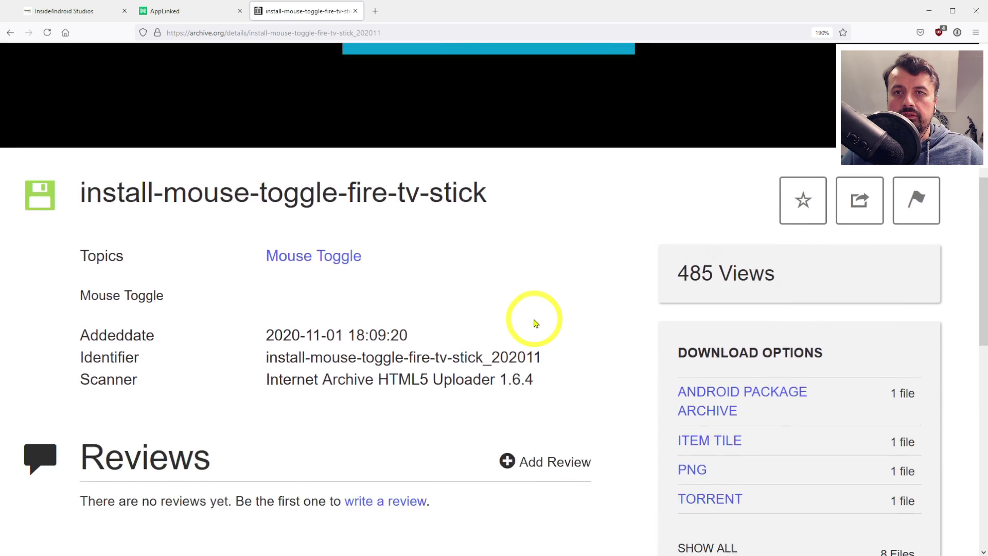
{"action": "scroll", "coordinate": [534, 323], "scroll_direction": "down", "scroll_amount": 1}
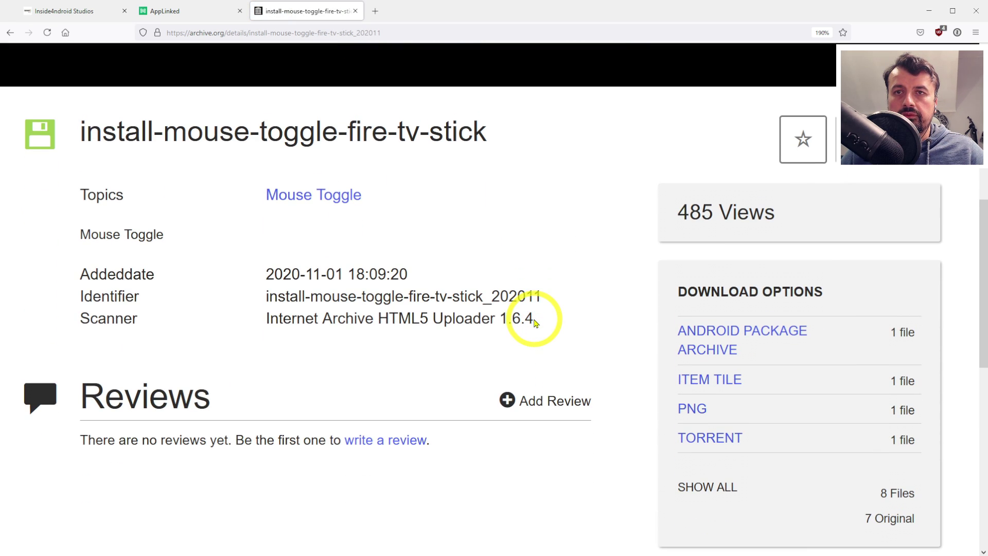
{"action": "right_click", "coordinate": [690, 409]}
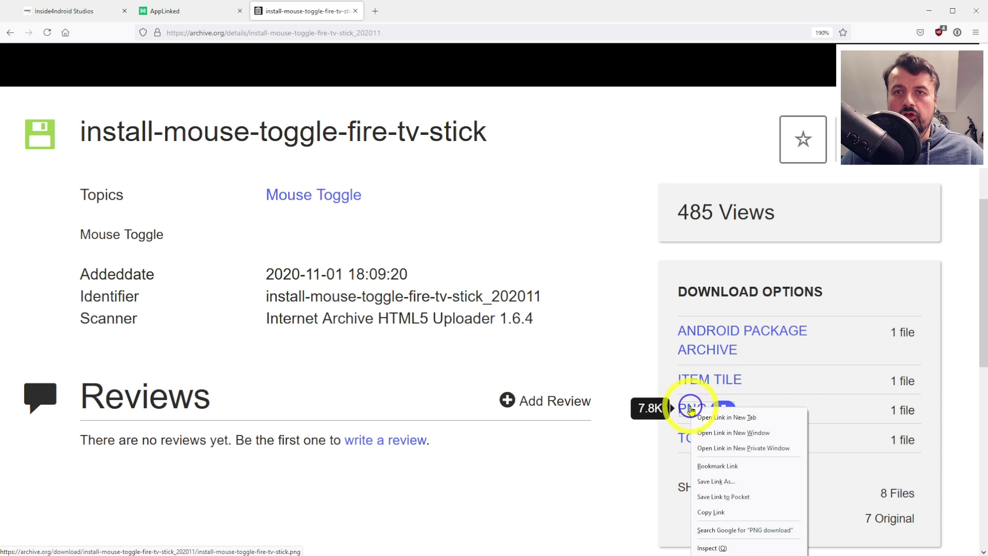
{"action": "left_click", "coordinate": [726, 511]}
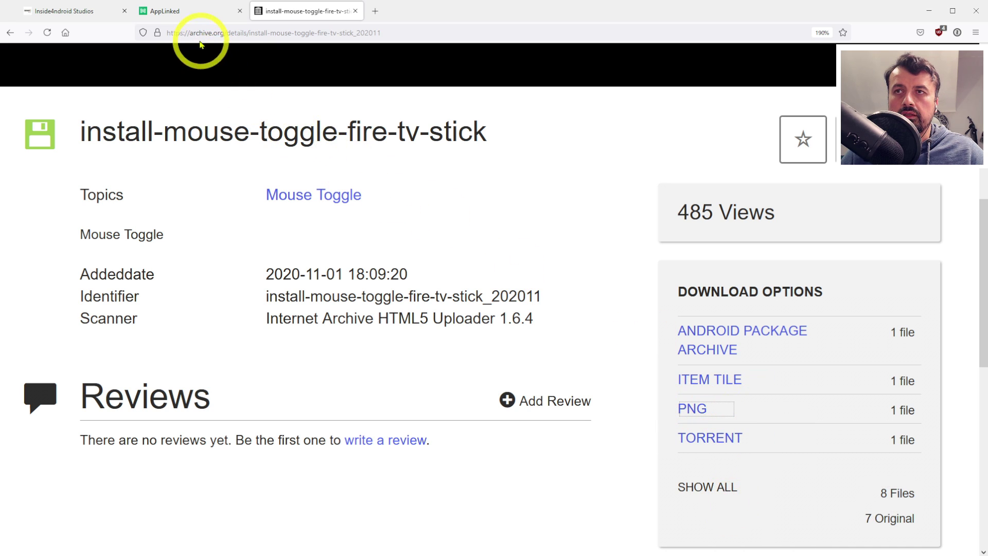
{"action": "left_click", "coordinate": [175, 11]}
- Paste the PNG address as the Image External Link, submit the Mouse Toggle entry, and dismiss the confirmation
{"action": "left_click", "coordinate": [329, 282]}
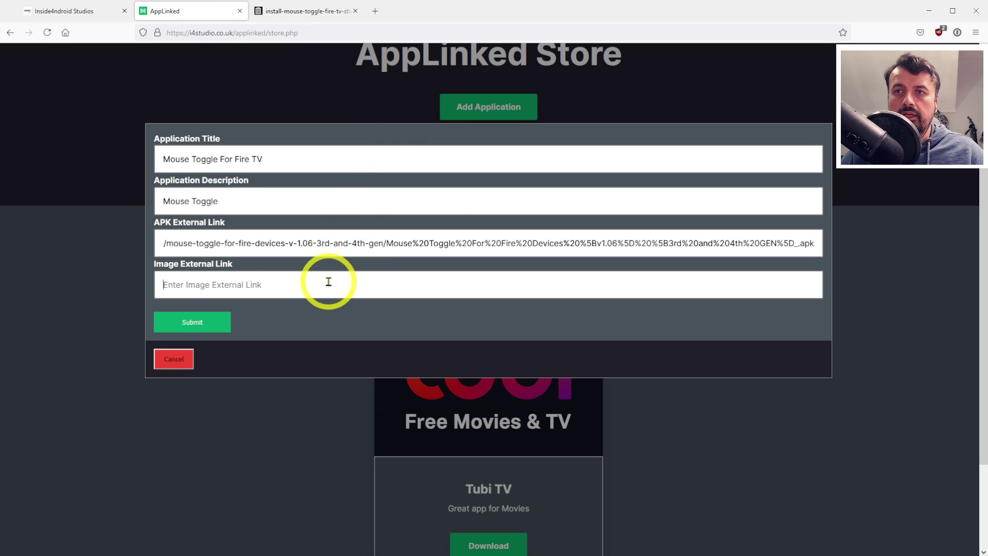
{"action": "key", "text": "ctrl+v"}
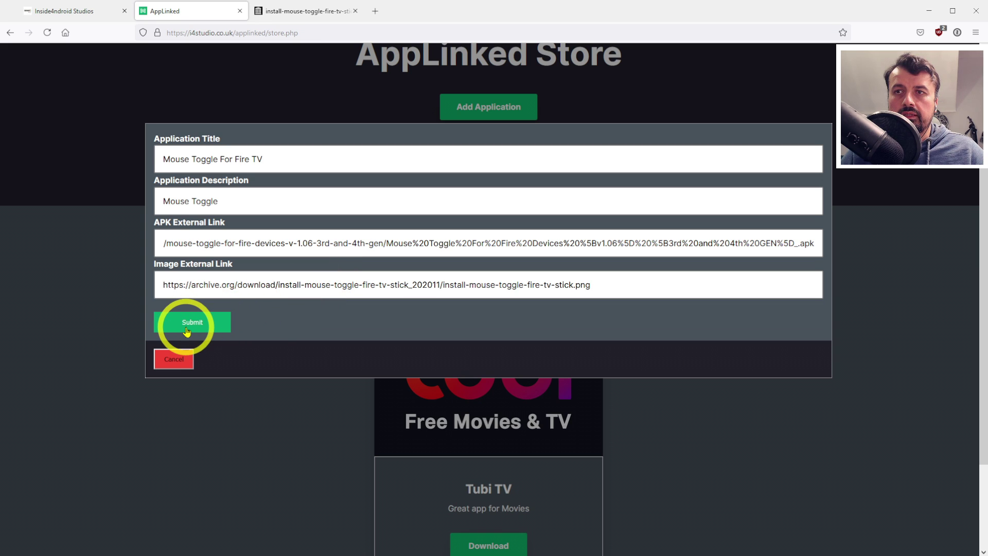
{"action": "left_click", "coordinate": [186, 327]}
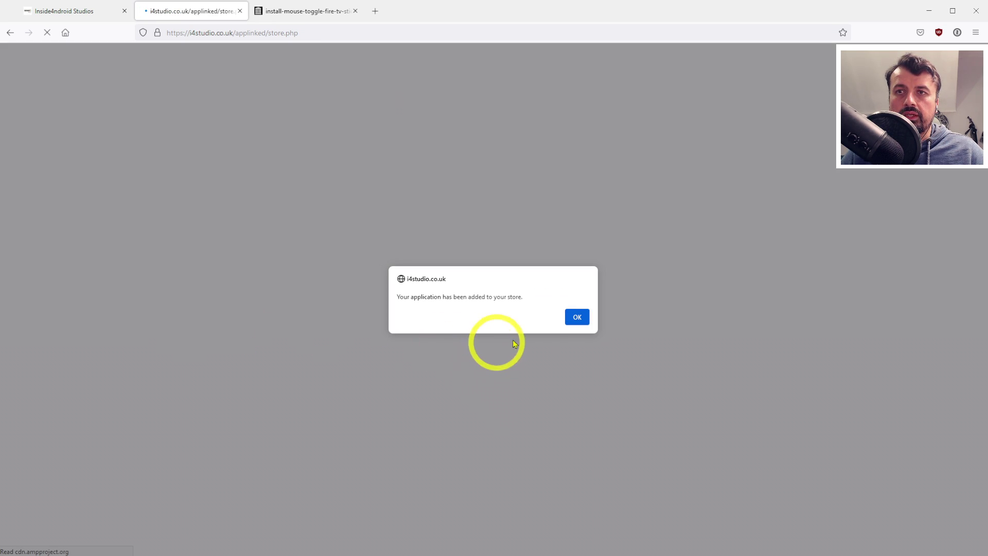
{"action": "key", "text": "Return"}
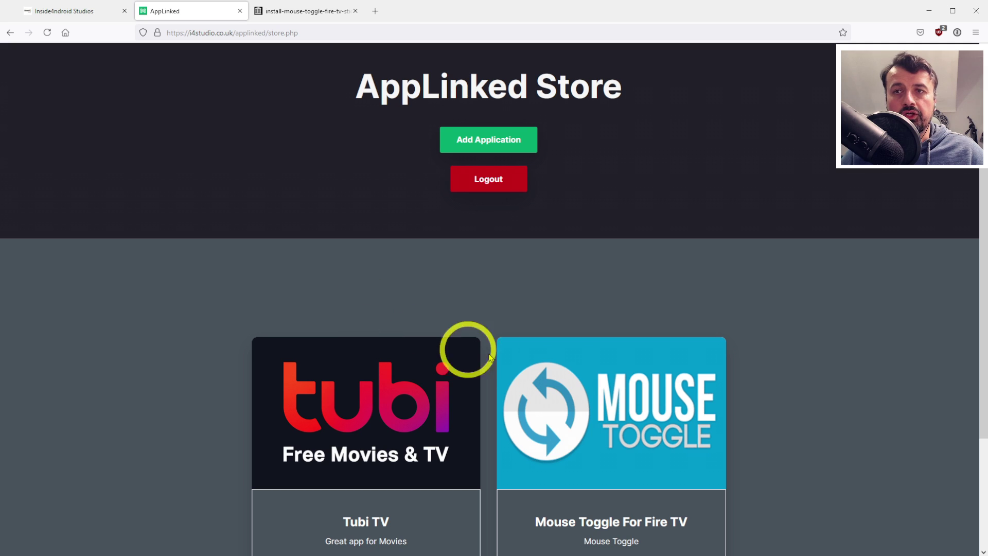
- Review the store page to confirm Tubi TV and Mouse Toggle For Fire TV are both listed
{"action": "scroll", "coordinate": [544, 418], "scroll_direction": "down", "scroll_amount": 2}
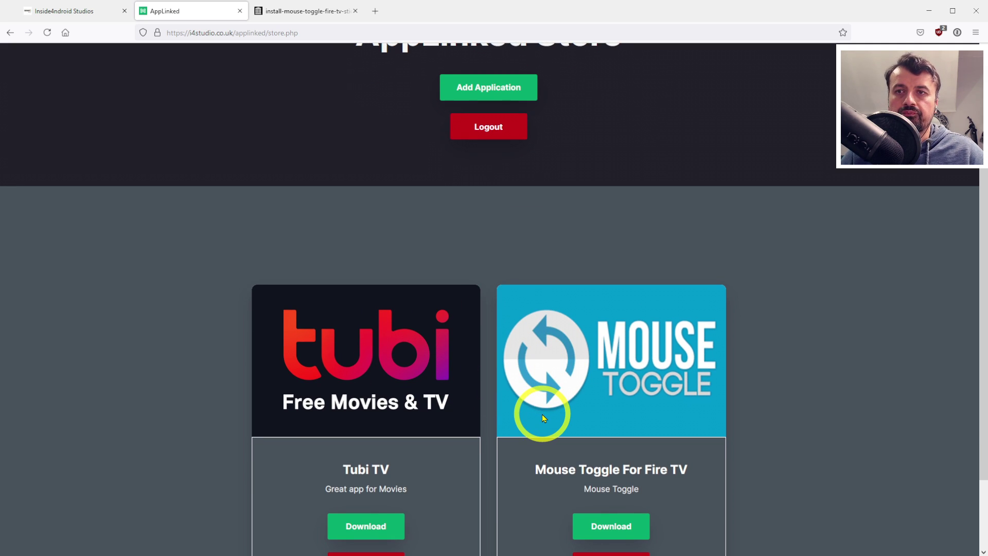
{"action": "scroll", "coordinate": [544, 418], "scroll_direction": "up", "scroll_amount": 2}
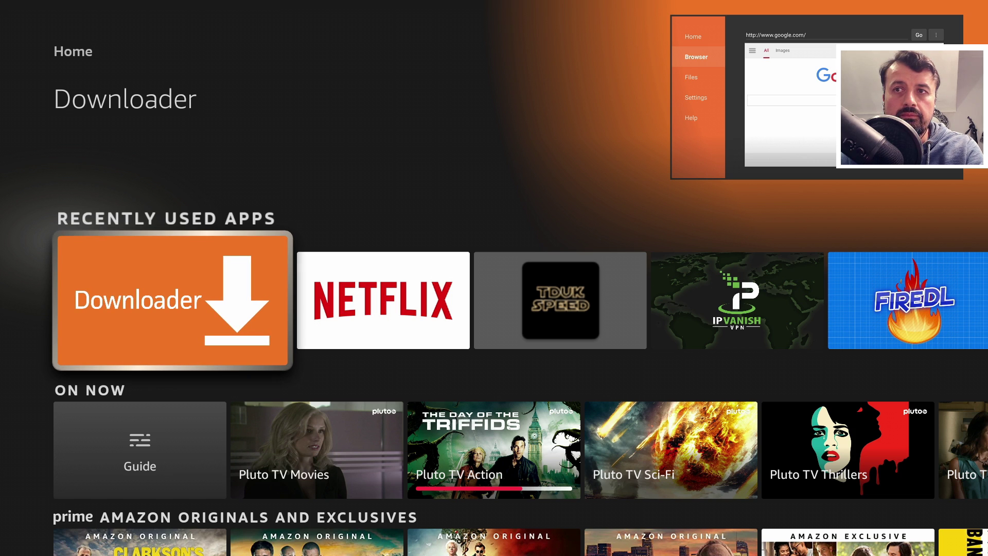
{"action": "key", "text": "Return"}
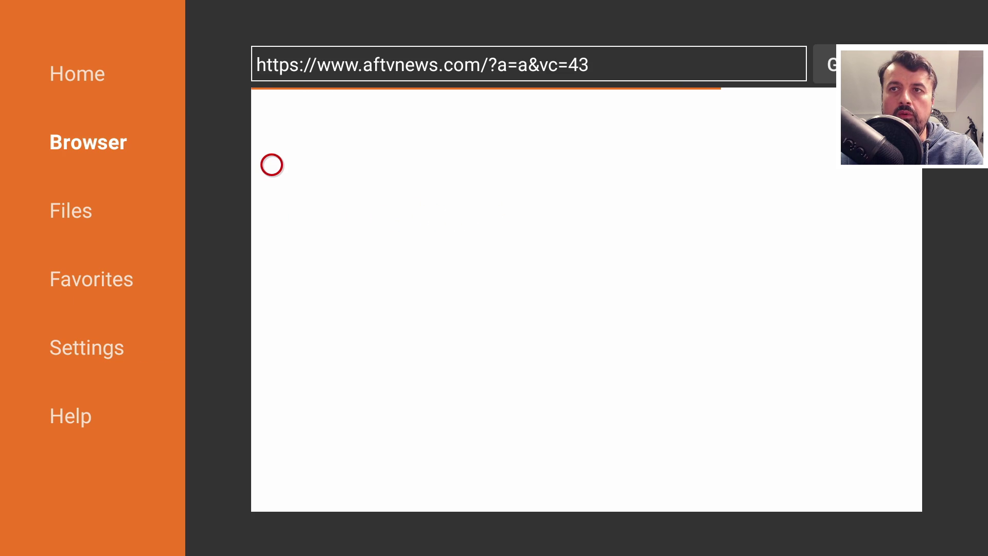
- On Downloader's Home page, enter the code 53402 with the on-screen keyboard and press Go to load techdoctoruk.com
{"action": "key", "text": "Left"}
{"action": "key", "text": "Return"}
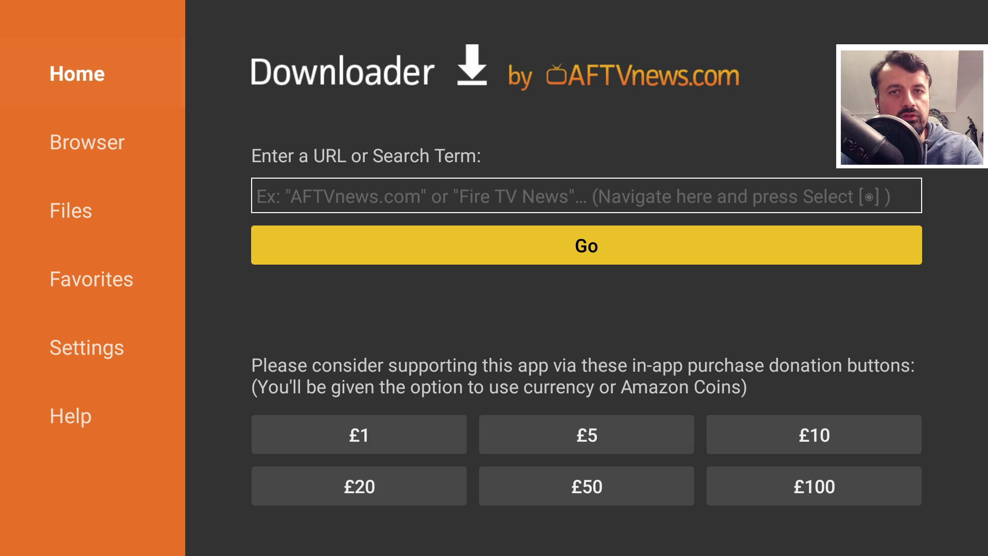
{"action": "key", "text": "Return"}
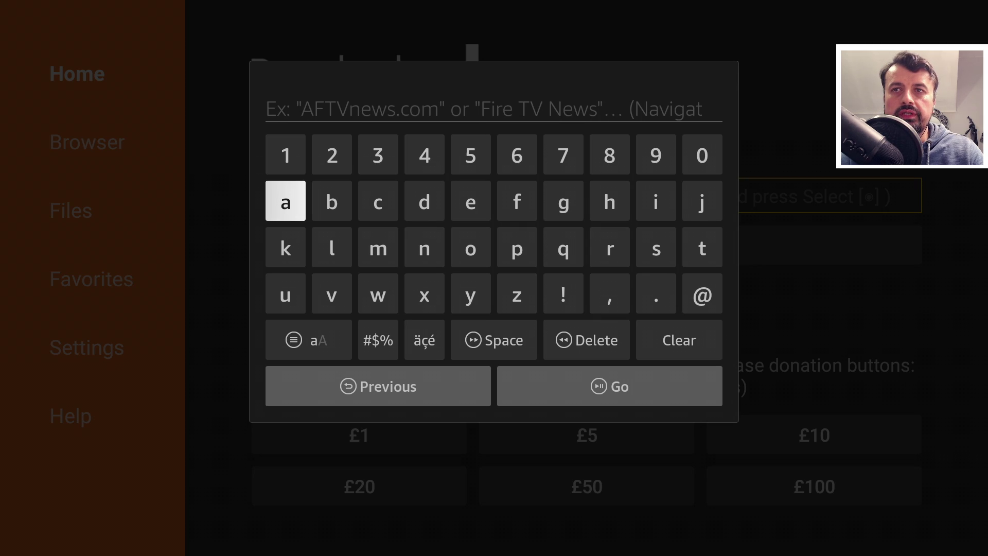
{"action": "key", "text": "Up"}
{"action": "key", "text": "Right"}
{"action": "key", "text": "Right"}
{"action": "key", "text": "Right"}
{"action": "key", "text": "Right"}
{"action": "key", "text": "Return"}
{"action": "key", "text": "Left"}
{"action": "key", "text": "Left"}
{"action": "key", "text": "Return"}
{"action": "key", "text": "Right"}
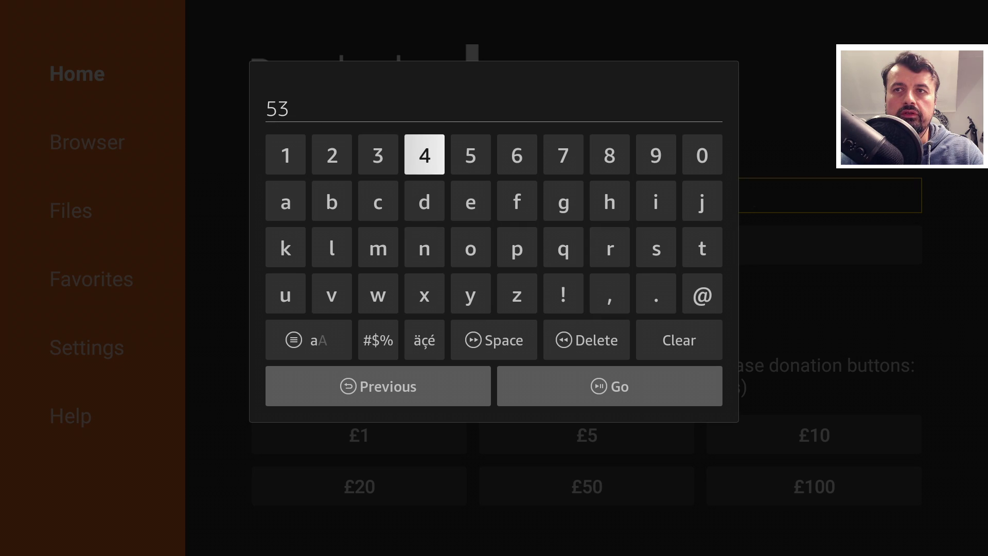
{"action": "key", "text": "Return"}
{"action": "key", "text": "Left"}
{"action": "key", "text": "Left"}
{"action": "key", "text": "Left"}
{"action": "key", "text": "Left"}
{"action": "key", "text": "Return"}
{"action": "key", "text": "Right"}
{"action": "key", "text": "Right"}
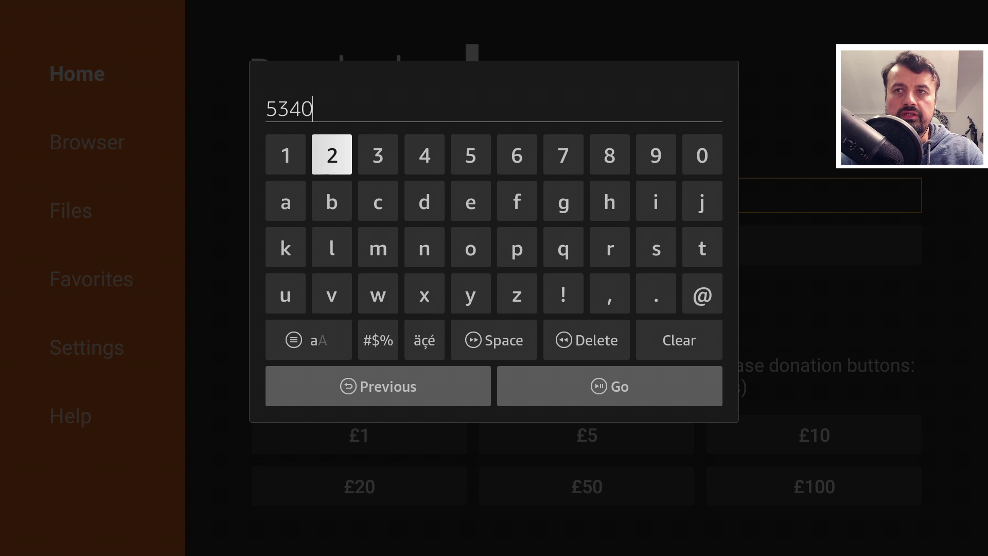
{"action": "key", "text": "Return"}
{"action": "key", "text": "Down"}
{"action": "key", "text": "Down"}
{"action": "key", "text": "Down"}
{"action": "key", "text": "Down"}
{"action": "key", "text": "Right"}
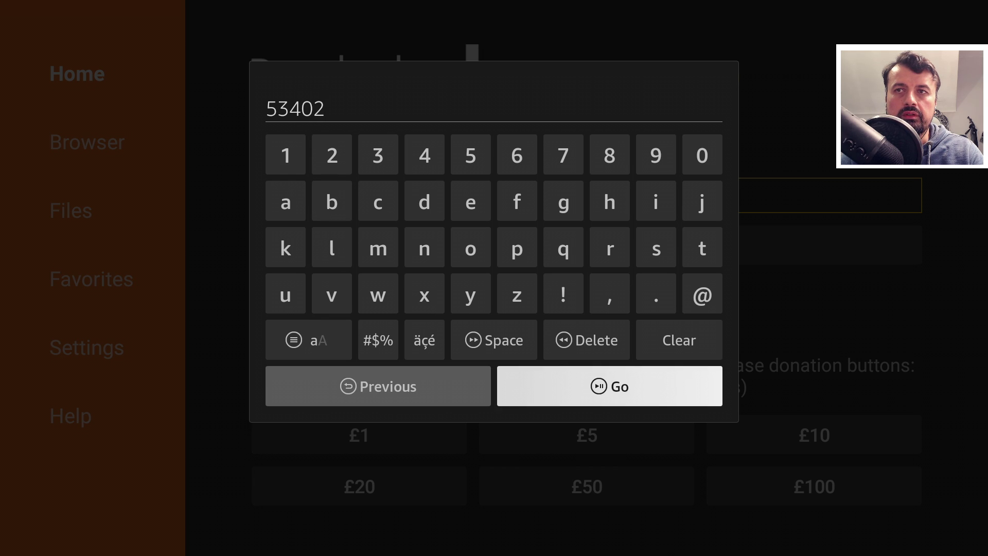
{"action": "key", "text": "Return"}
{"action": "key", "text": "Return"}
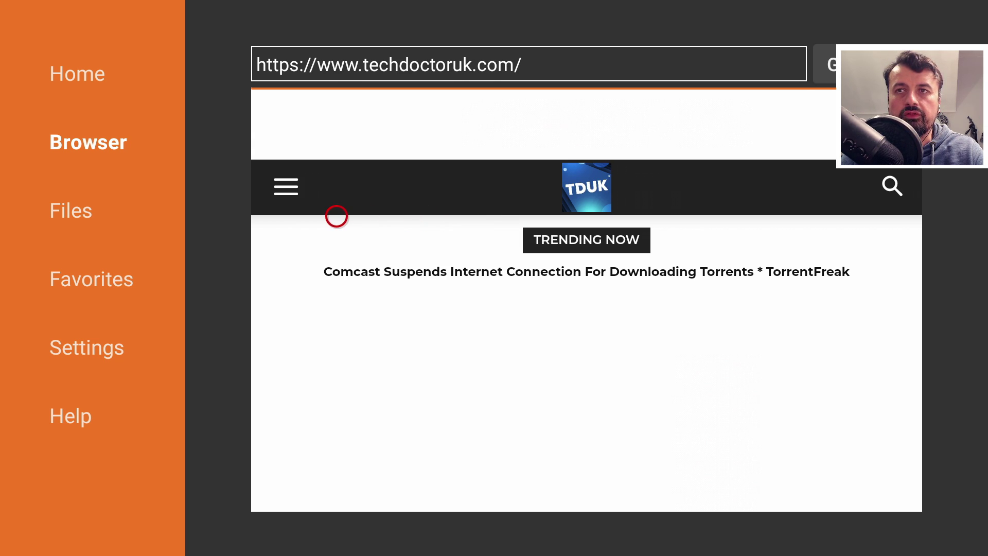
- From the site menu, open the AppLinked 1.01 page and choose Download Now! to install the app
{"action": "key", "text": "Escape"}
{"action": "left_click", "coordinate": [271, 171]}
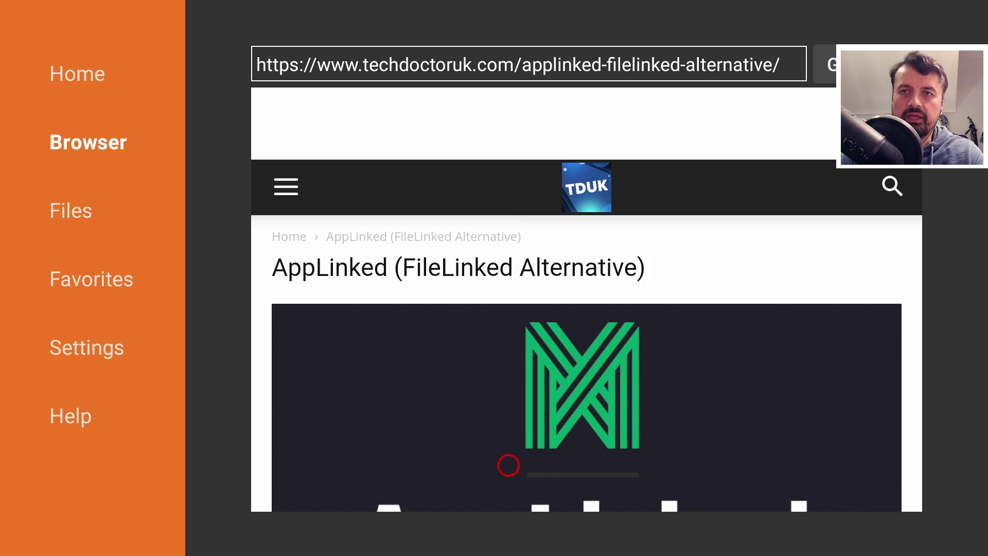
{"action": "scroll", "coordinate": [508, 489], "scroll_direction": "down", "scroll_amount": 2}
{"action": "scroll", "coordinate": [509, 491], "scroll_direction": "down", "scroll_amount": 10}
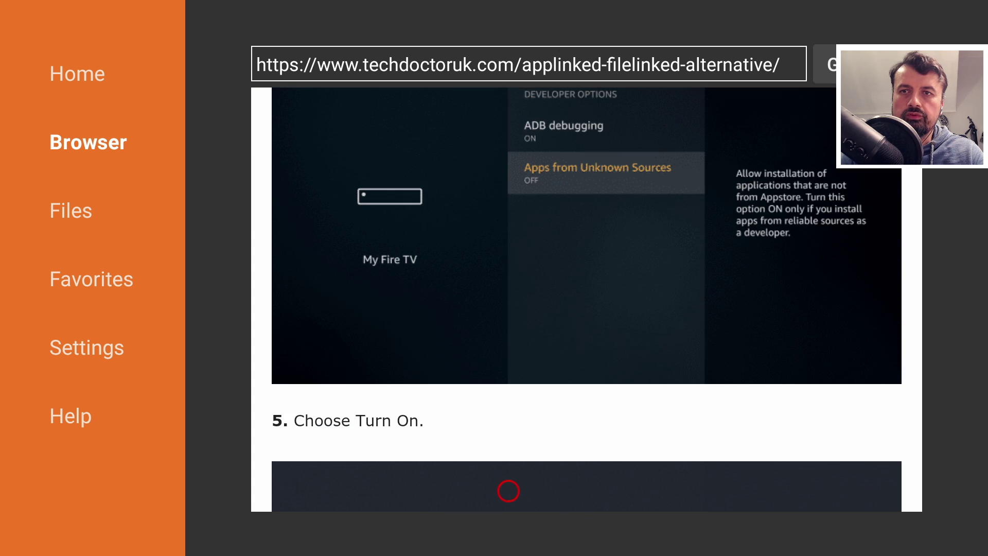
{"action": "scroll", "coordinate": [509, 491], "scroll_direction": "down", "scroll_amount": 10}
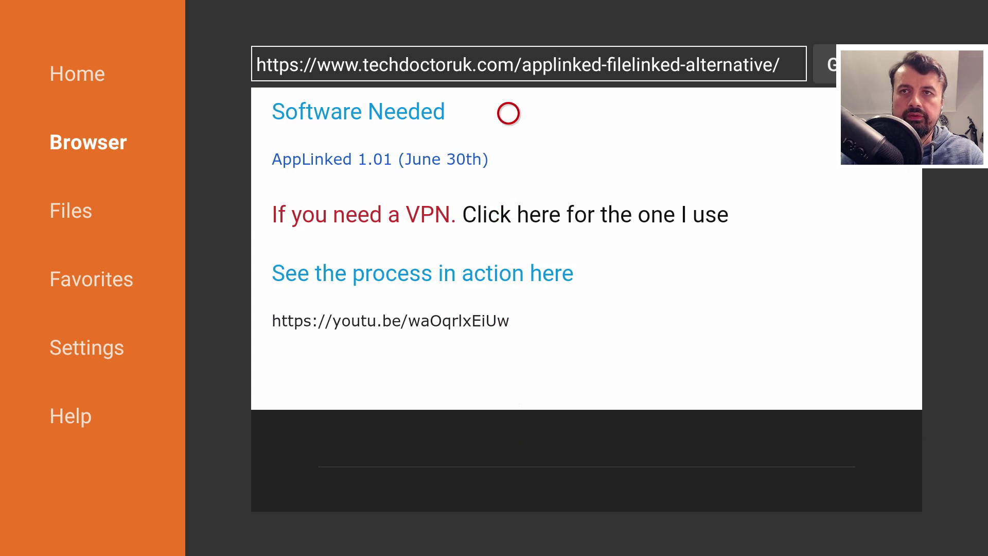
{"action": "left_click", "coordinate": [380, 157]}
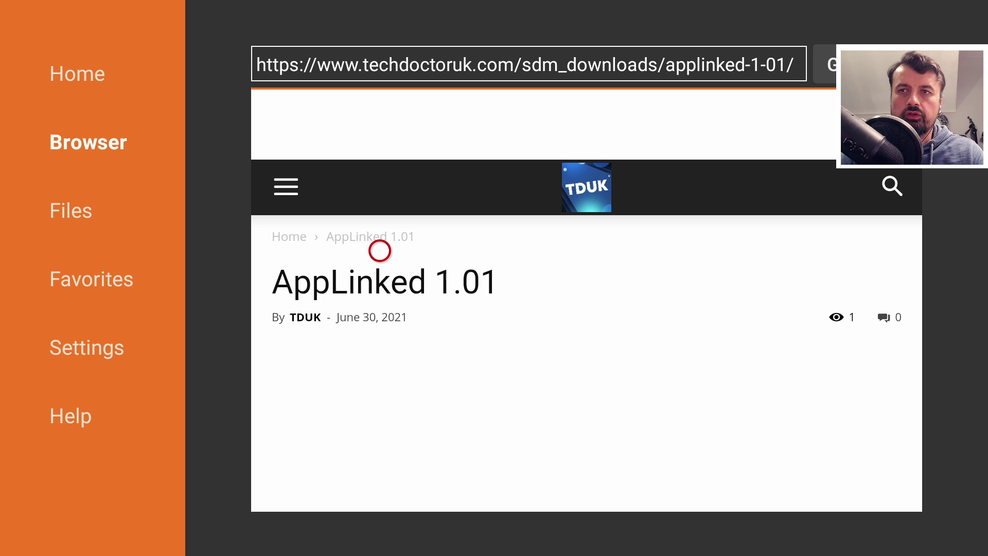
{"action": "scroll", "coordinate": [380, 480], "scroll_direction": "down", "scroll_amount": 8}
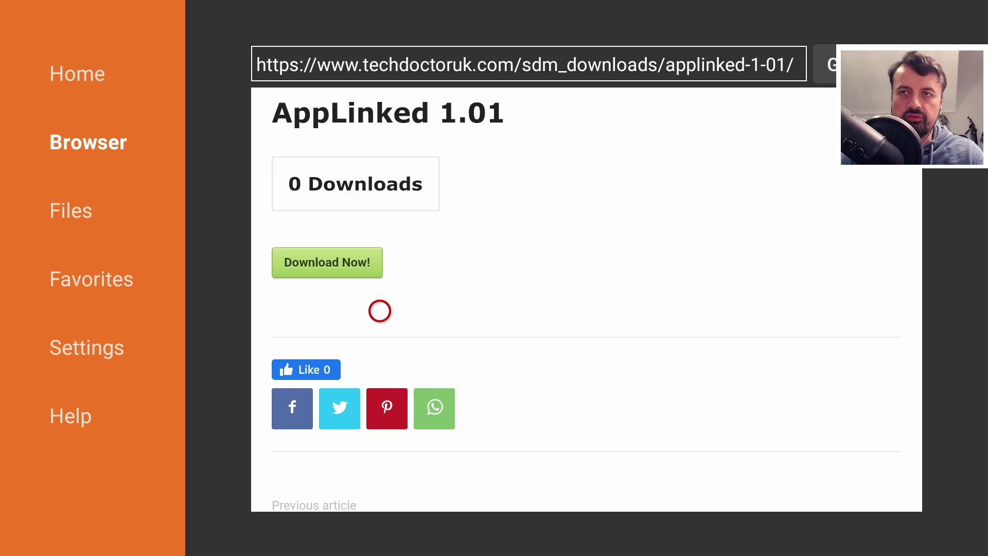
{"action": "left_click", "coordinate": [311, 267]}
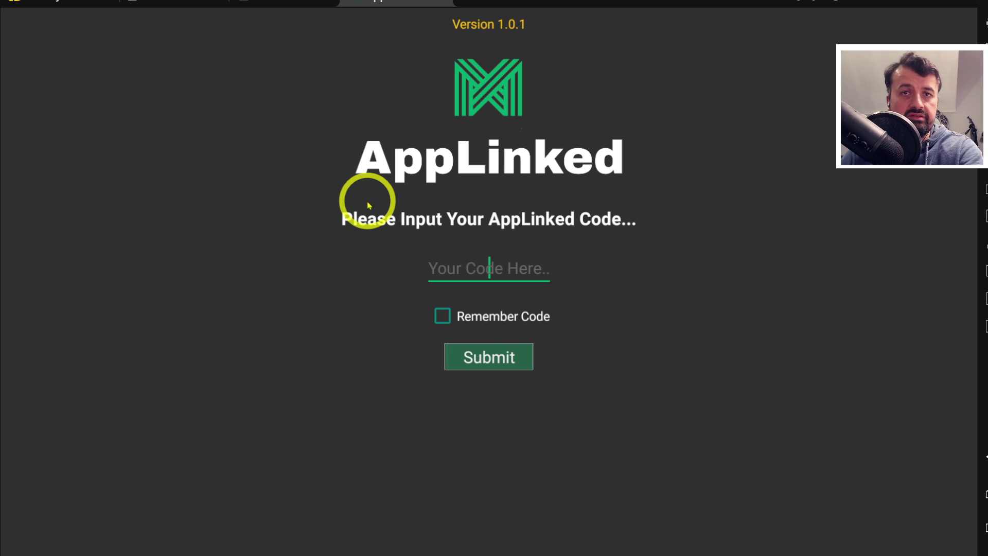
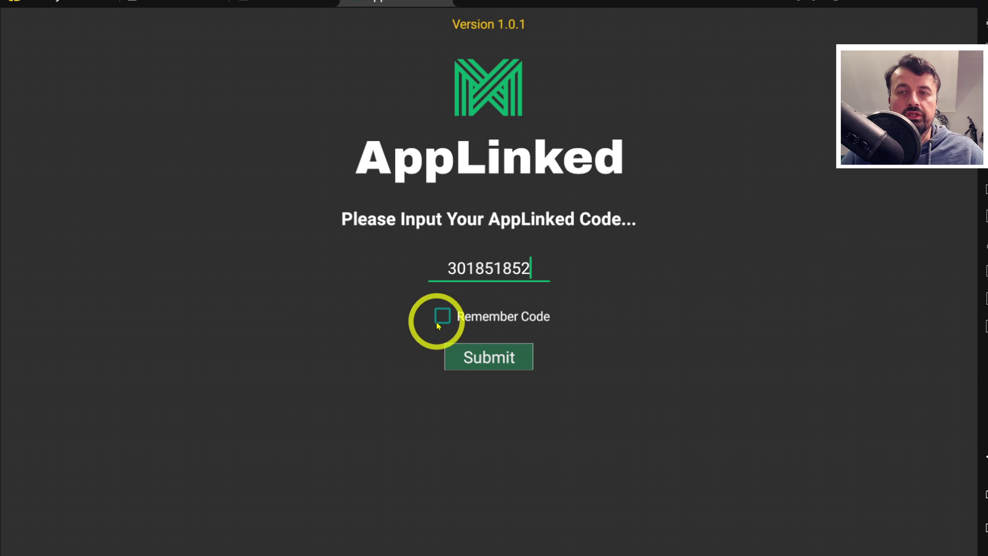
- Paste the store's AppLinked code and submit it to open the store
{"action": "left_click", "coordinate": [482, 357]}
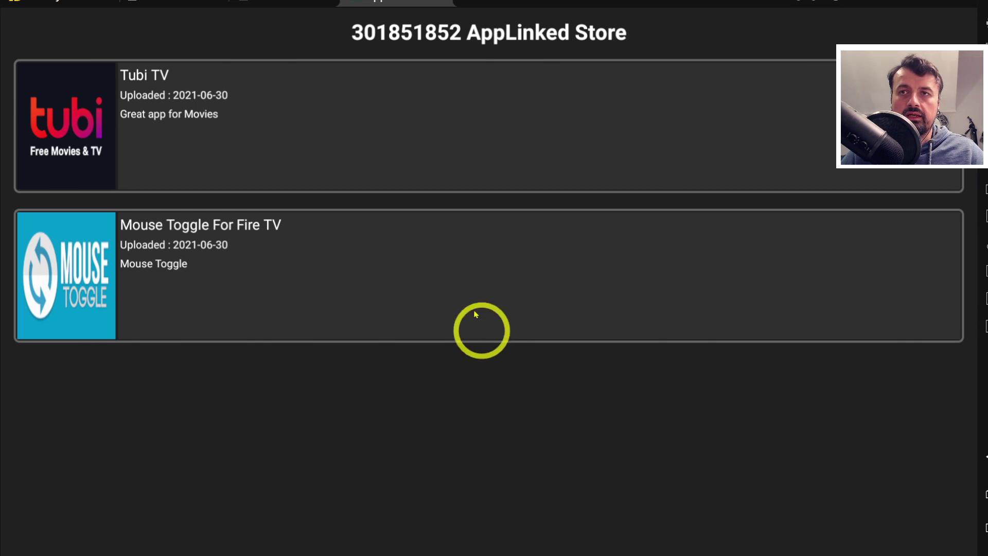
{"action": "key", "text": "Down"}
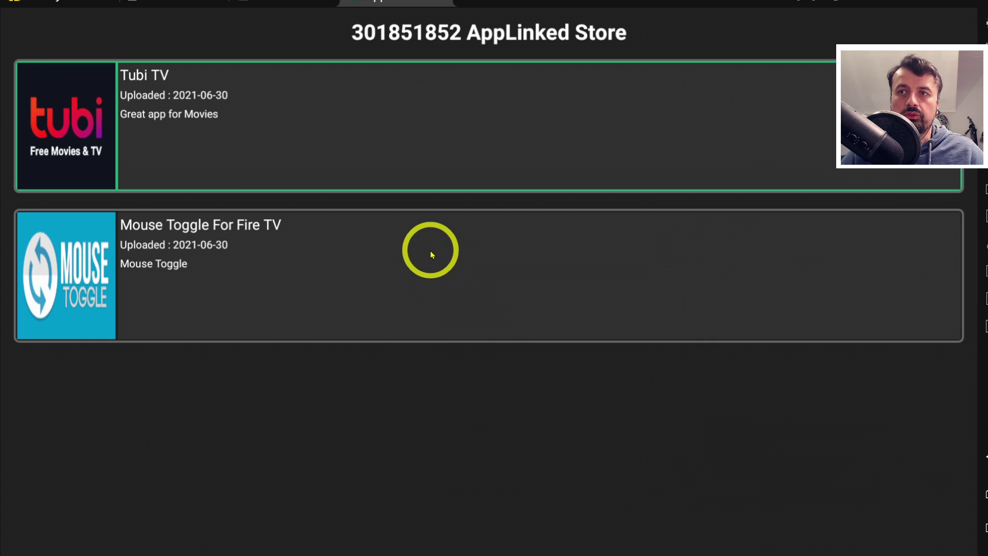
- Select the Mouse Toggle For Fire TV entry to bring up its download prompt
{"action": "key", "text": "Down"}
{"action": "key", "text": "Up"}
{"action": "key", "text": "Down"}
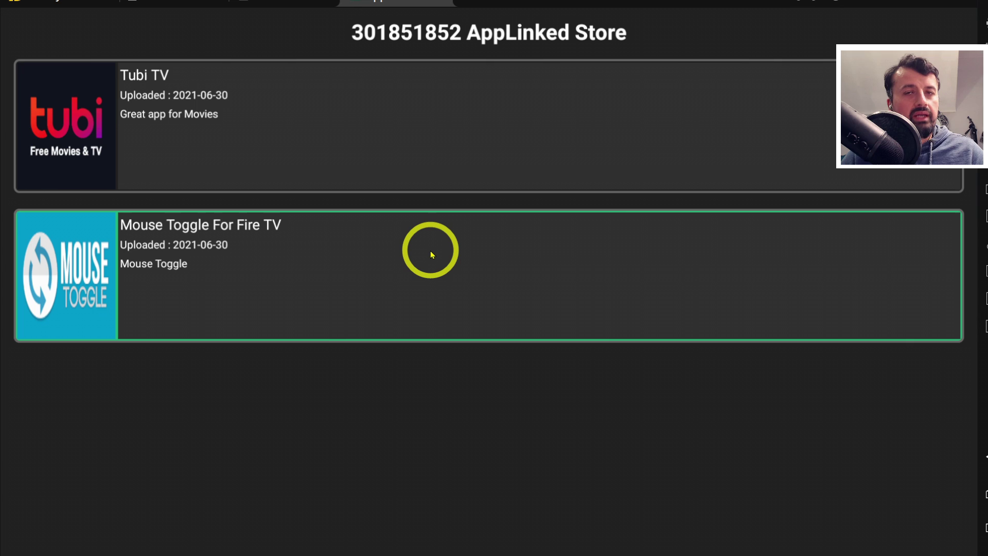
{"action": "key", "text": "Up"}
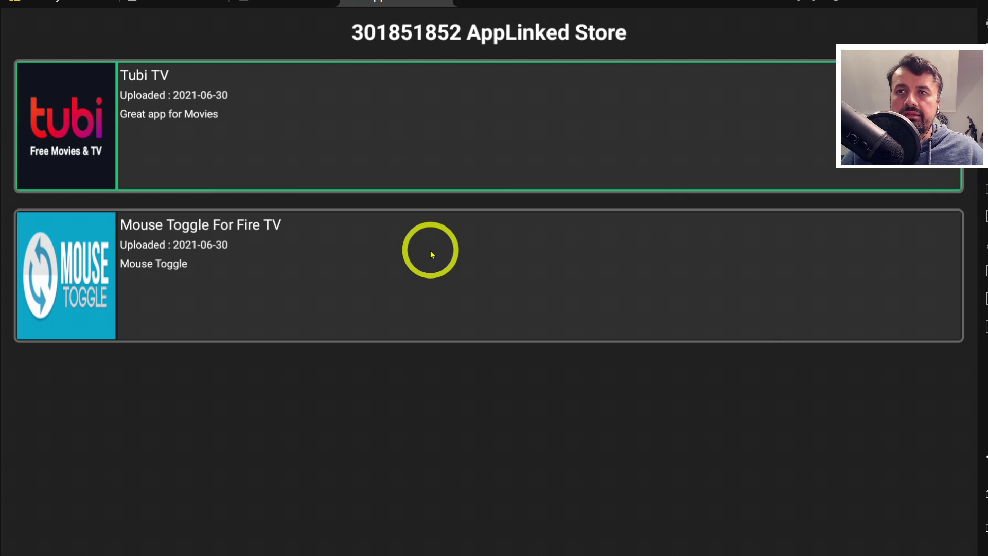
{"action": "key", "text": "Down"}
{"action": "key", "text": "Return"}
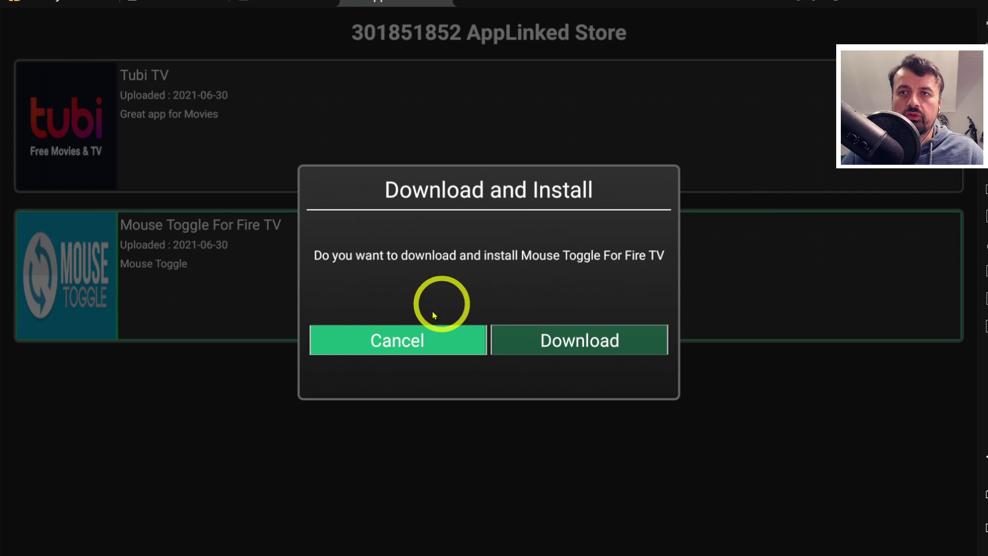
- Download Mouse Toggle For Fire TV, install it, and press DONE to return to the store
{"action": "left_click", "coordinate": [523, 350]}
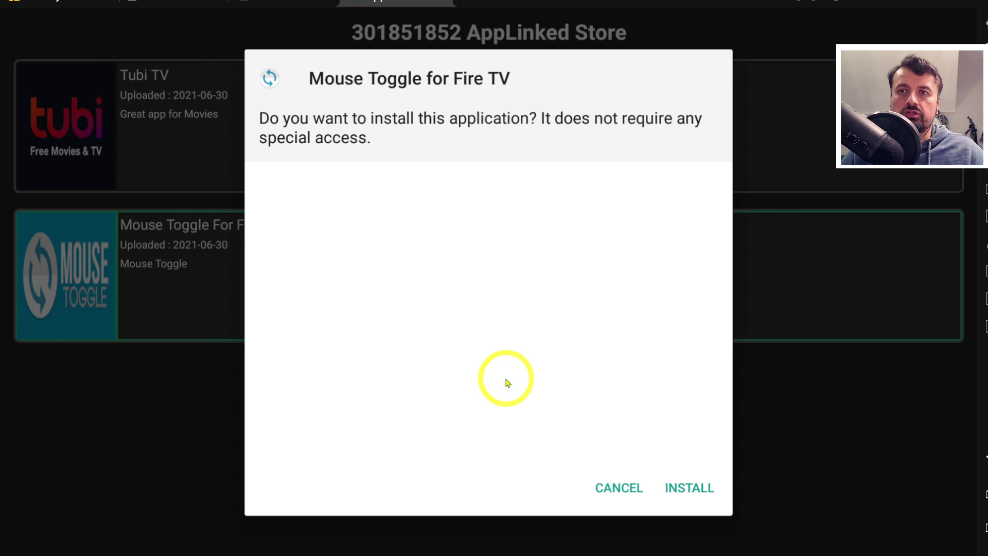
{"action": "left_click", "coordinate": [684, 487]}
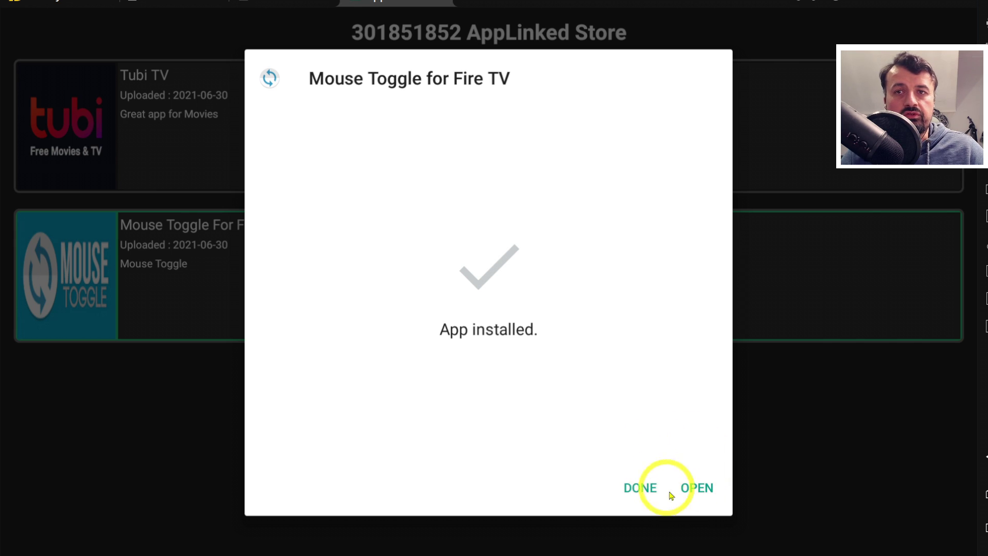
{"action": "left_click", "coordinate": [649, 490]}
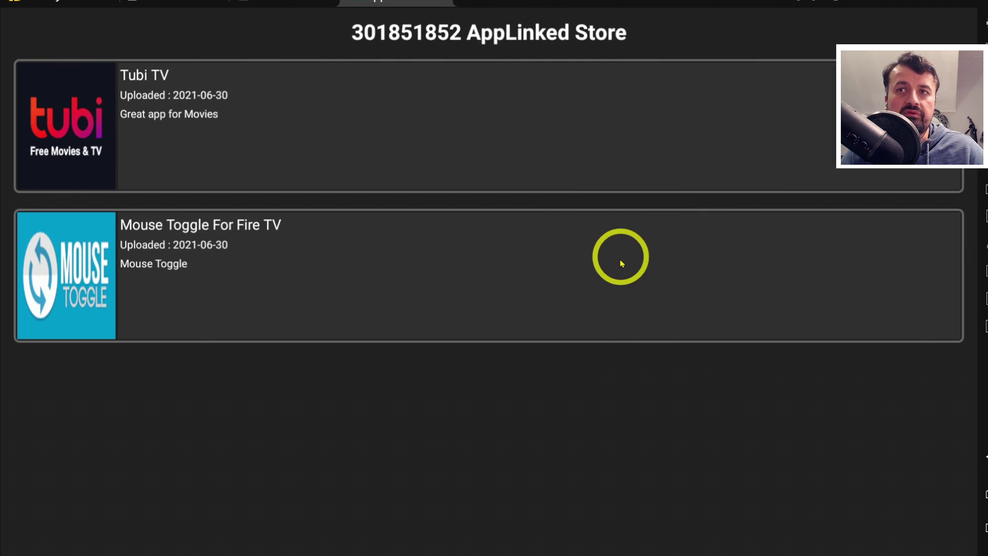